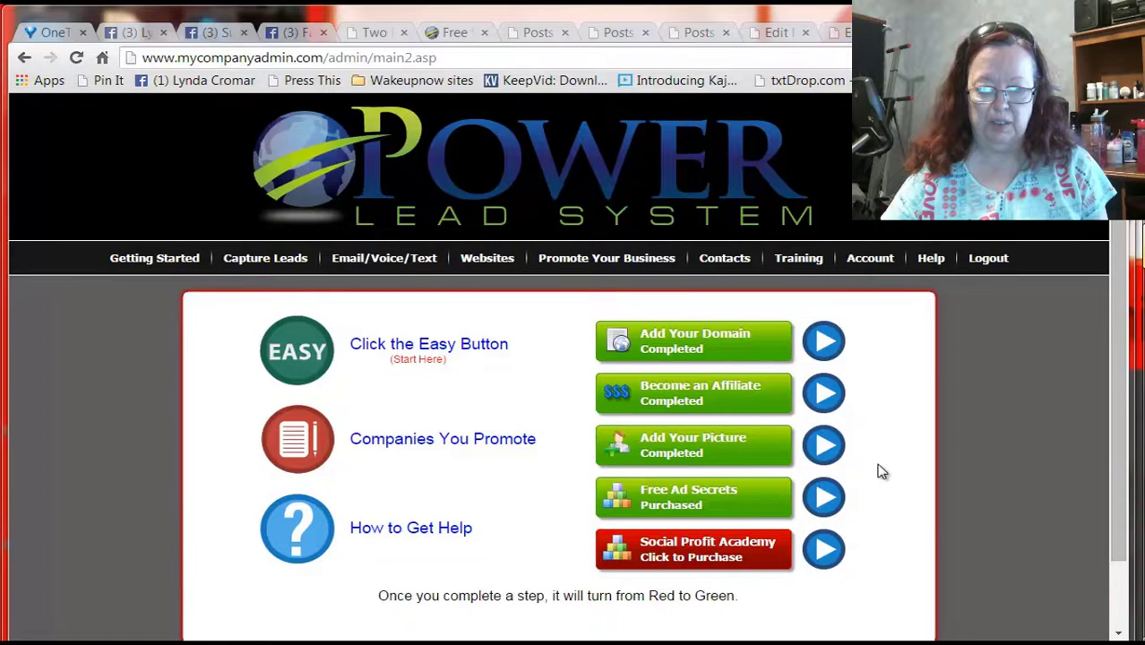
- Open Email > View/Edit Campaigns and view the '5 Tools' Report #2 message in the editor
mouse_move(417, 272)
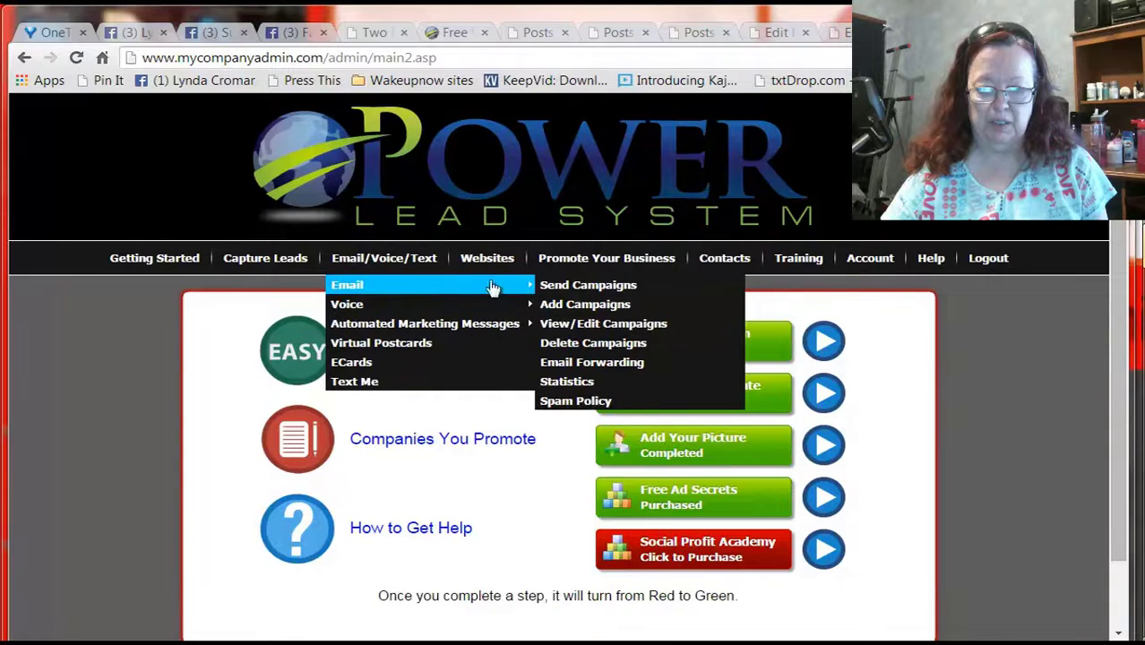
left_click(581, 328)
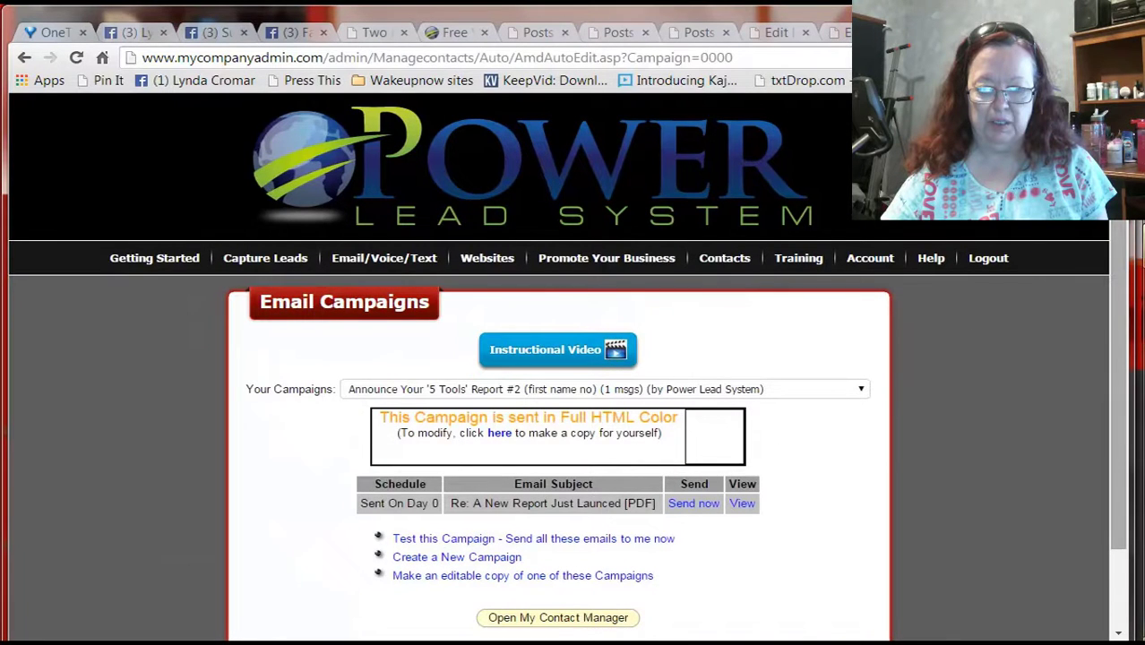
scroll(1117, 261, "down", 2)
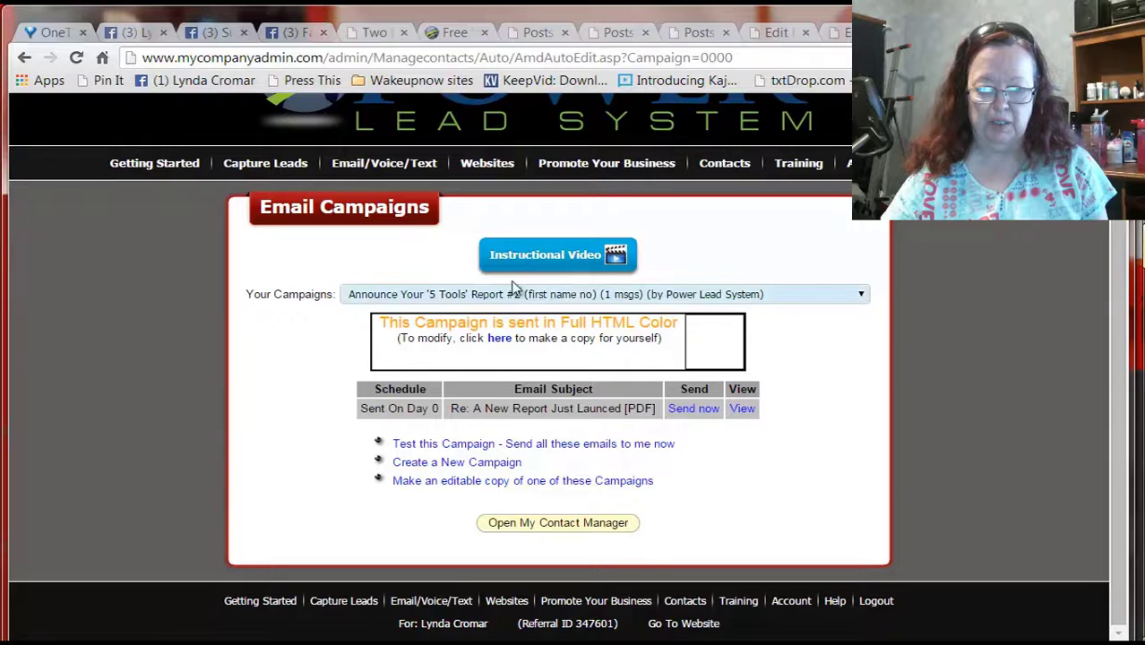
left_click(749, 413)
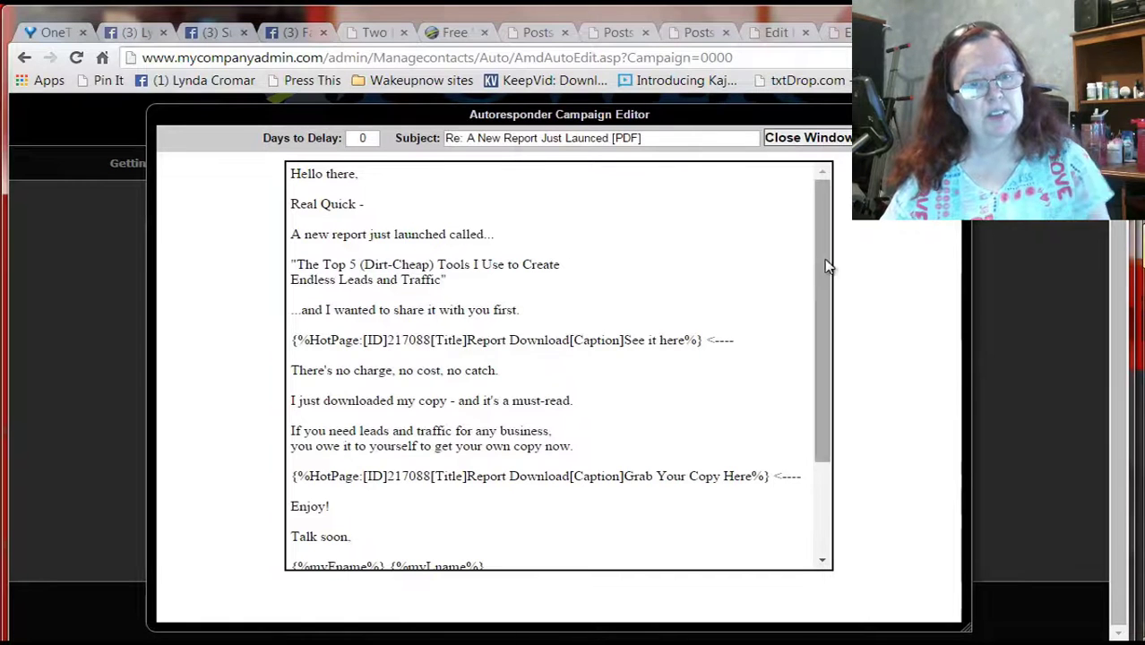
mouse_move(825, 264)
left_mouse_down()
mouse_move(832, 337)
mouse_move(831, 240)
left_mouse_up()
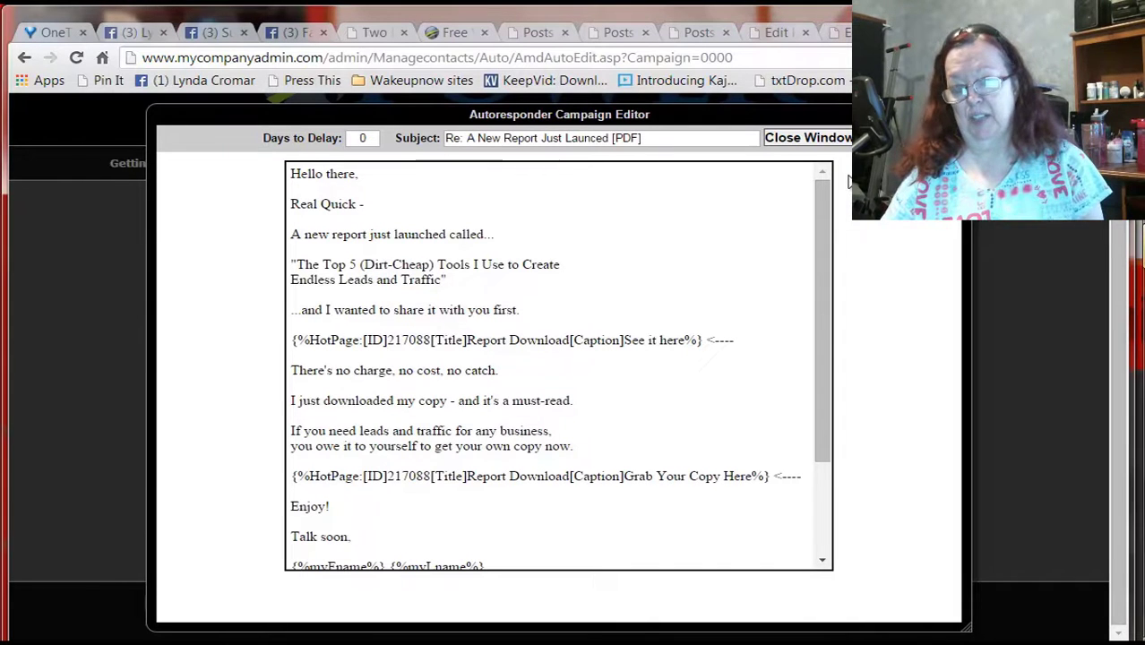
- Close the message preview and reload the Email > View/Edit Campaigns page
left_click(831, 137)
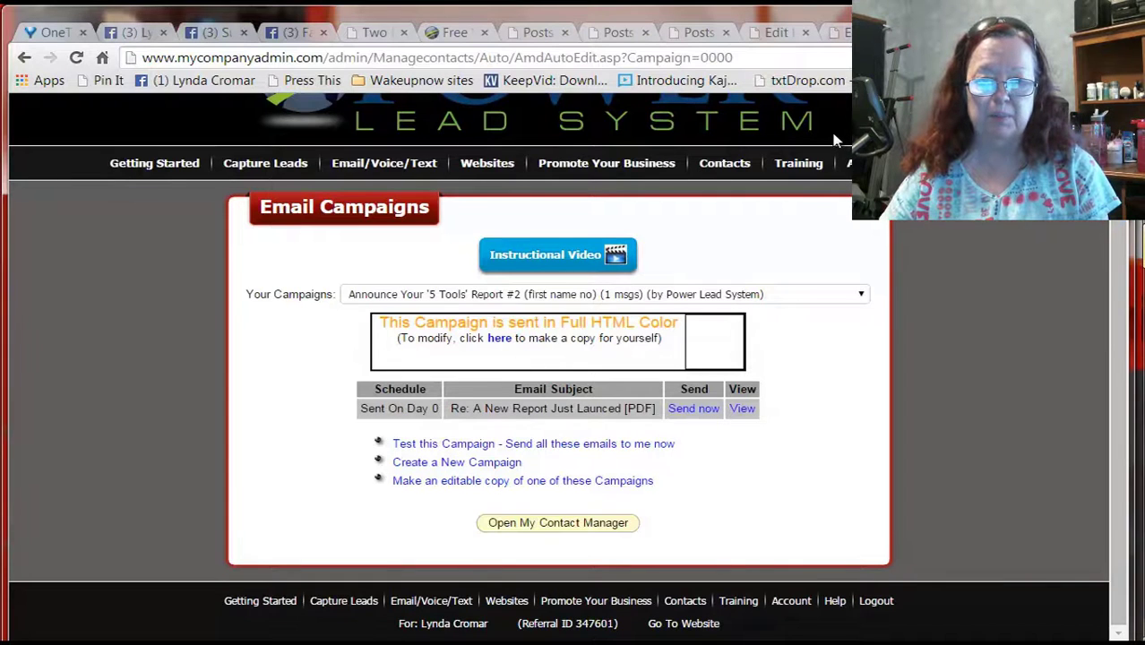
mouse_move(414, 159)
mouse_move(402, 191)
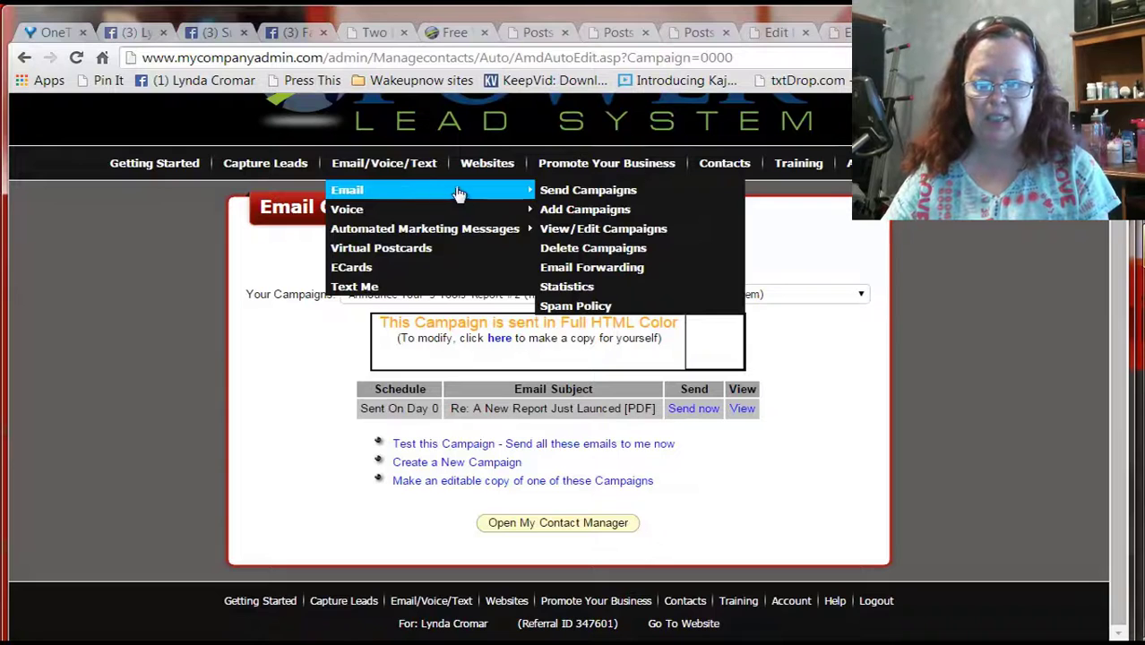
left_click(571, 231)
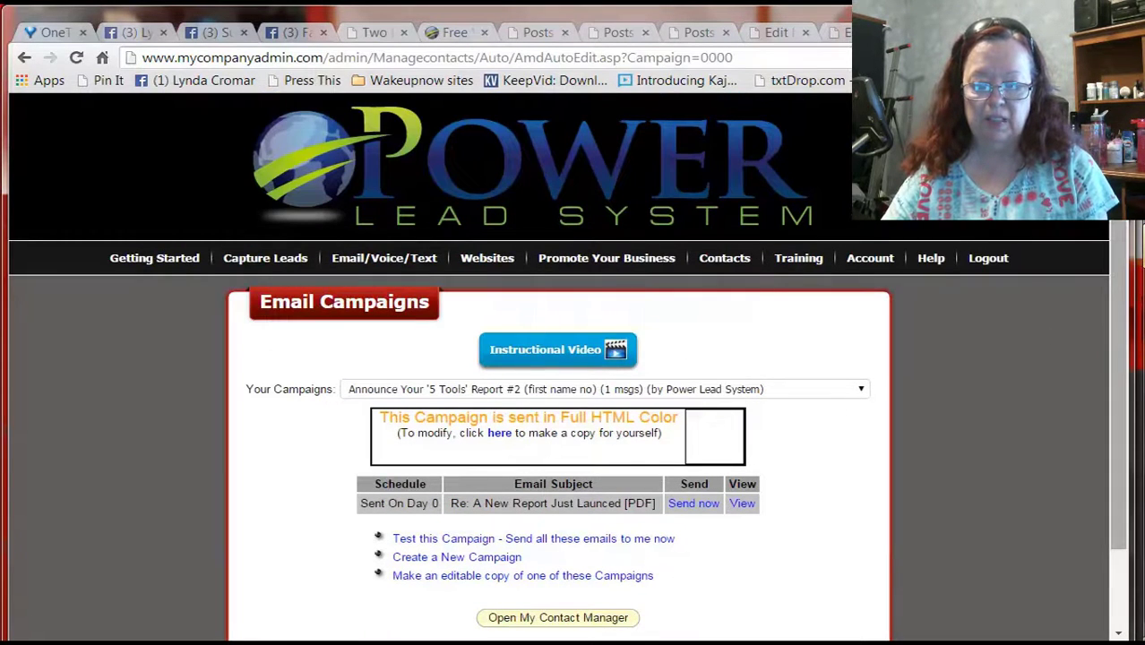
- Open the Your Campaigns dropdown and scroll through the list of campaigns
scroll(1098, 269, "down", 2)
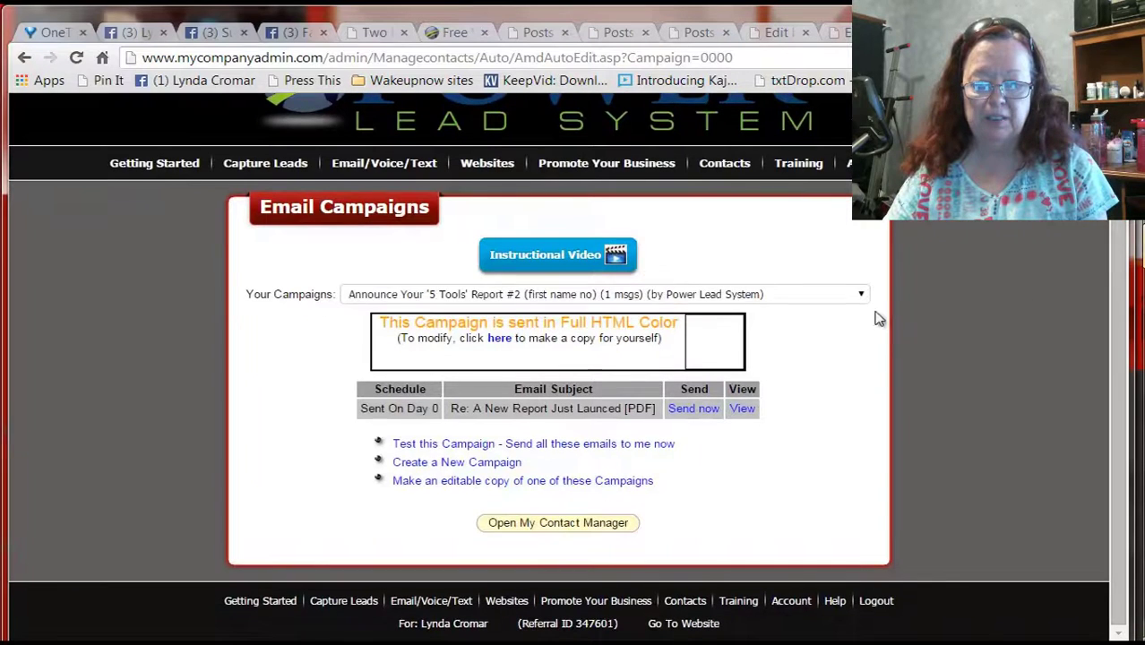
left_click(864, 297)
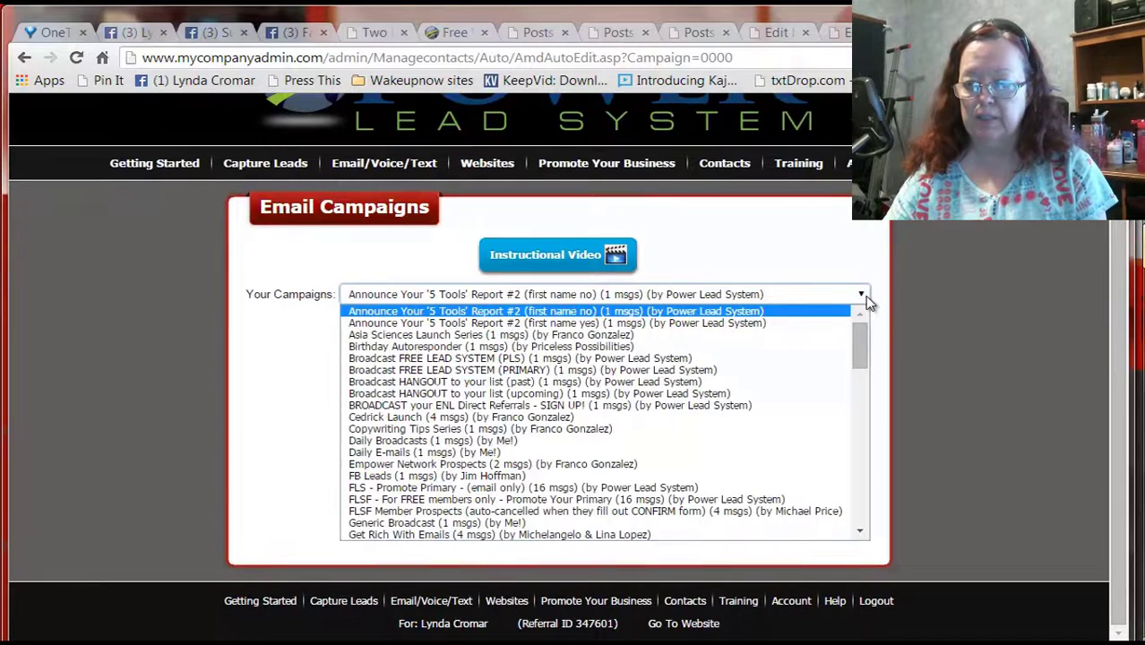
left_click_drag(862, 347, 861, 357)
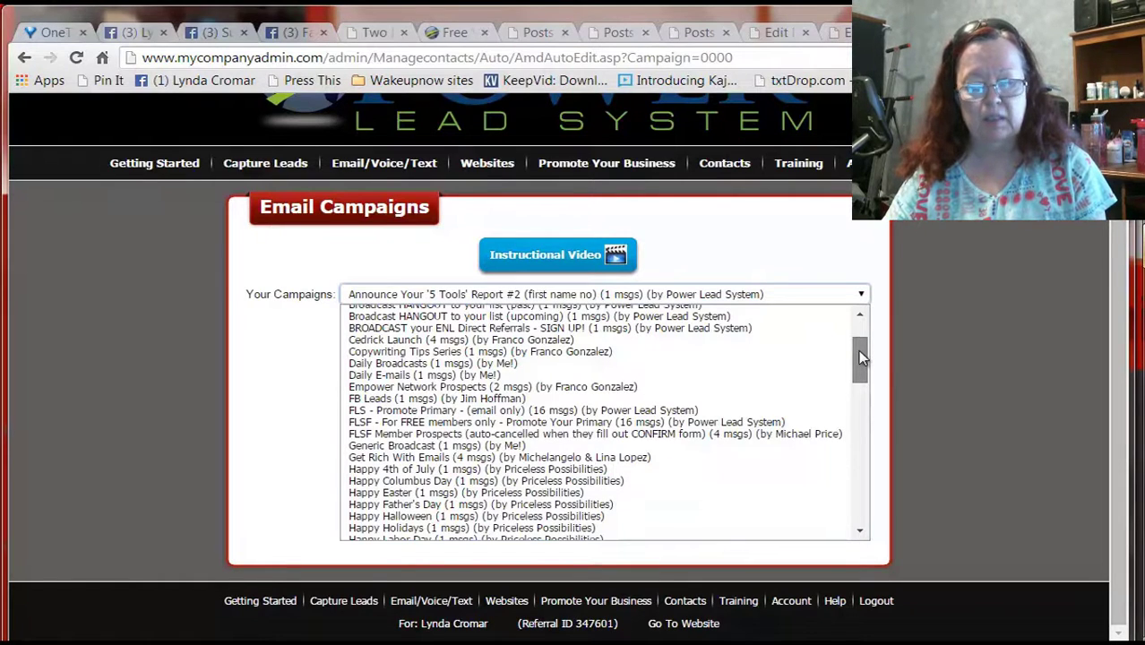
scroll(529, 350, "up", 2)
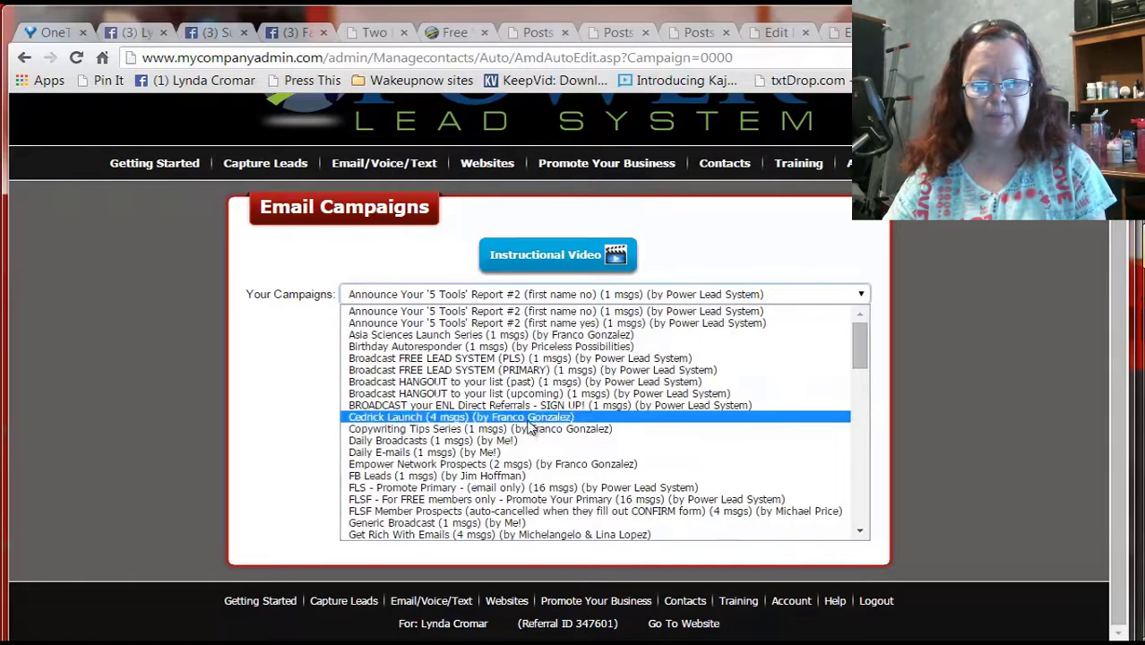
- Select 'Daily E-mails (1 msgs) (by Me!)' and review its 'WANTED: More Leads?' message row
left_click(484, 454)
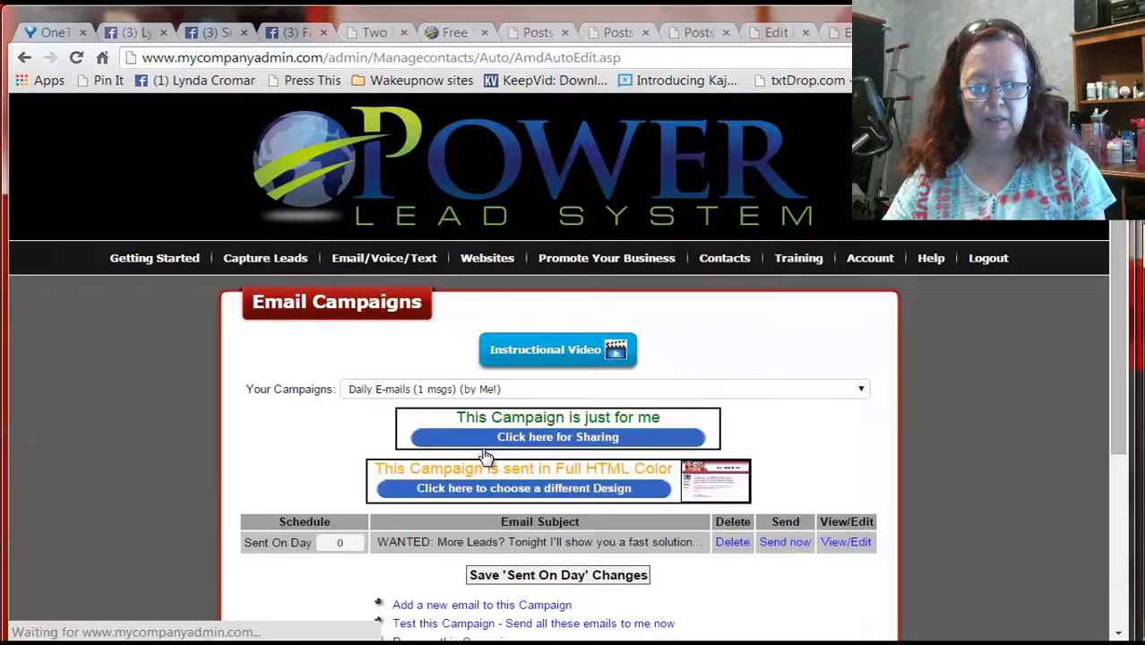
scroll(557, 455, "down", 1)
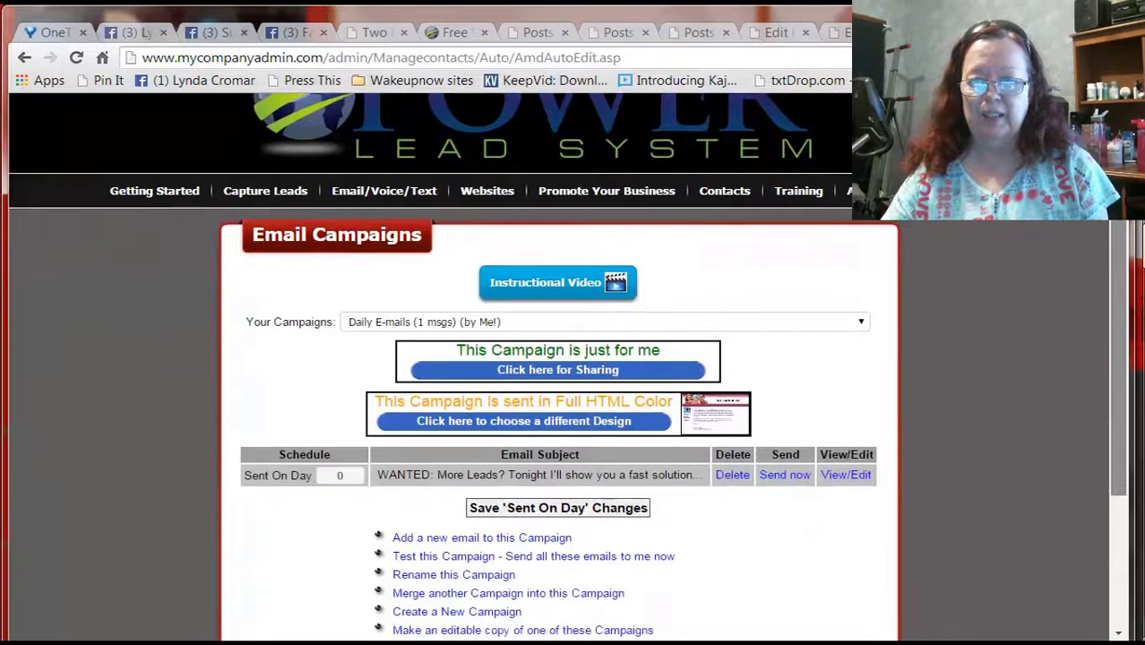
scroll(1120, 222, "down", 1)
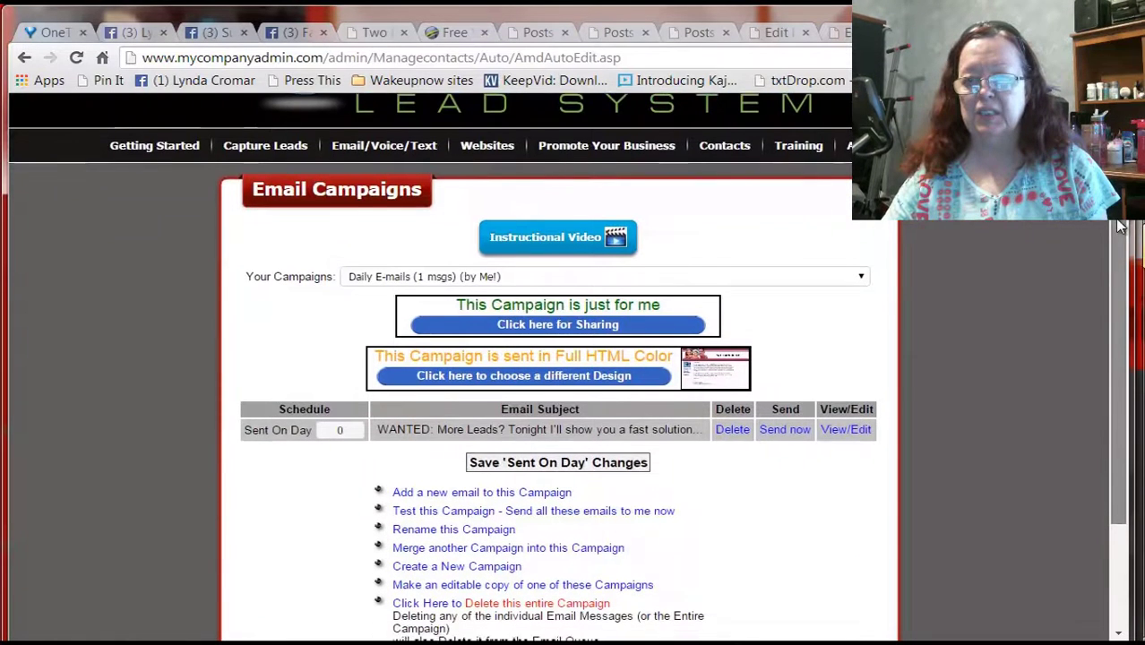
scroll(1120, 223, "up", 1)
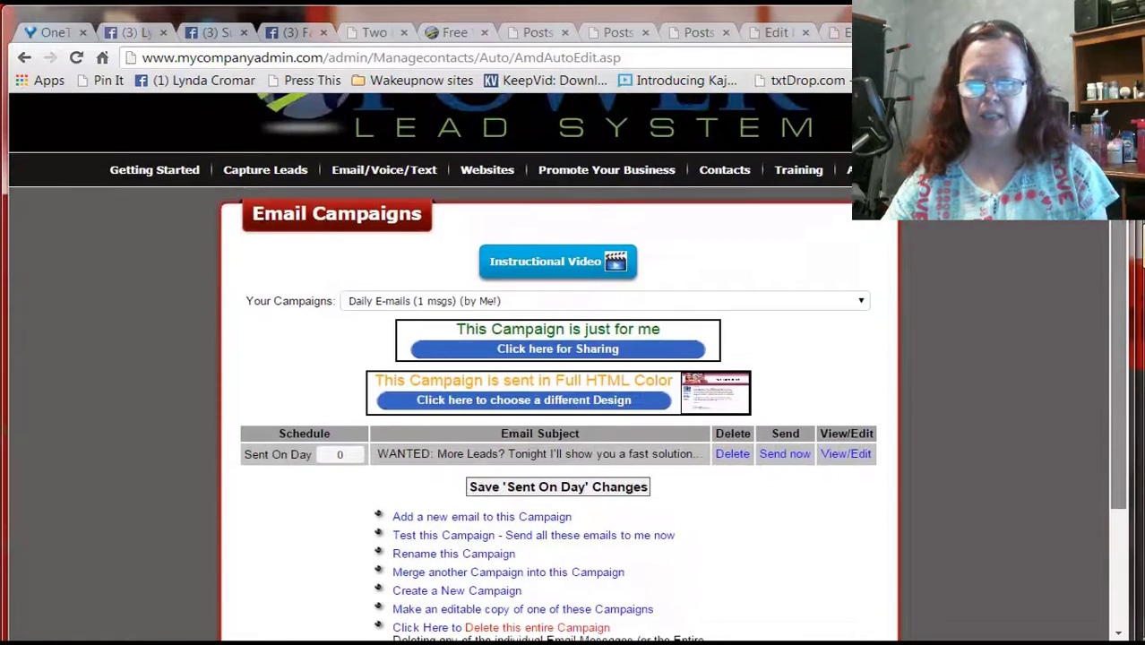
- Replace the message subject with 'If You Ever Wanted To Know How To Generate leads...' and save
left_click(838, 457)
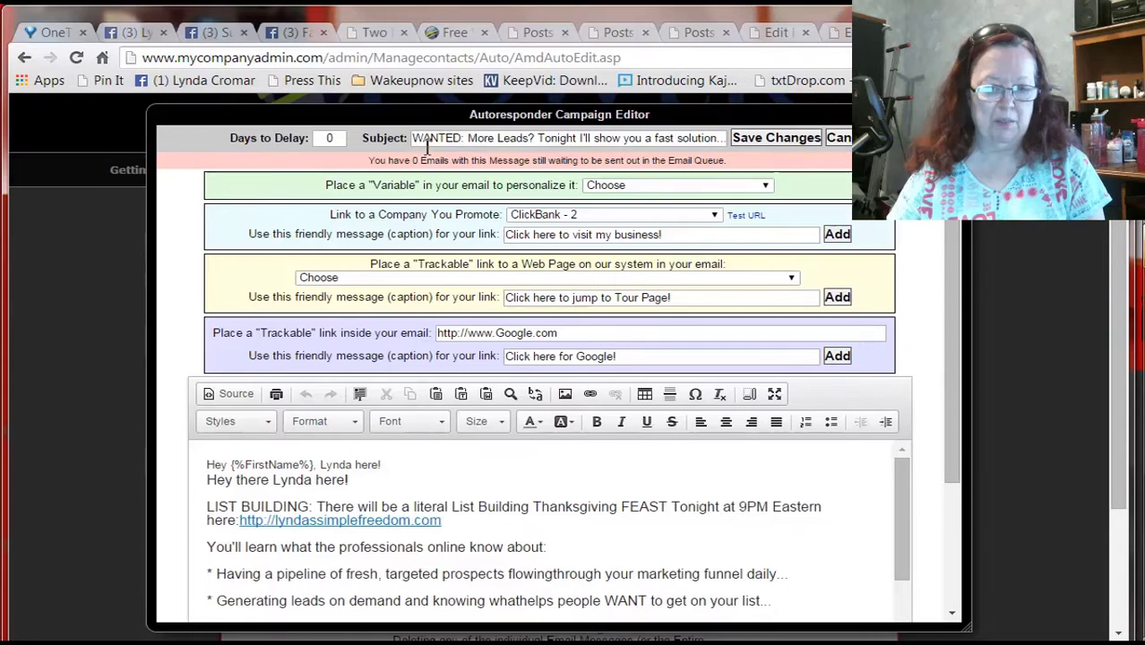
left_click_drag(416, 143, 763, 150)
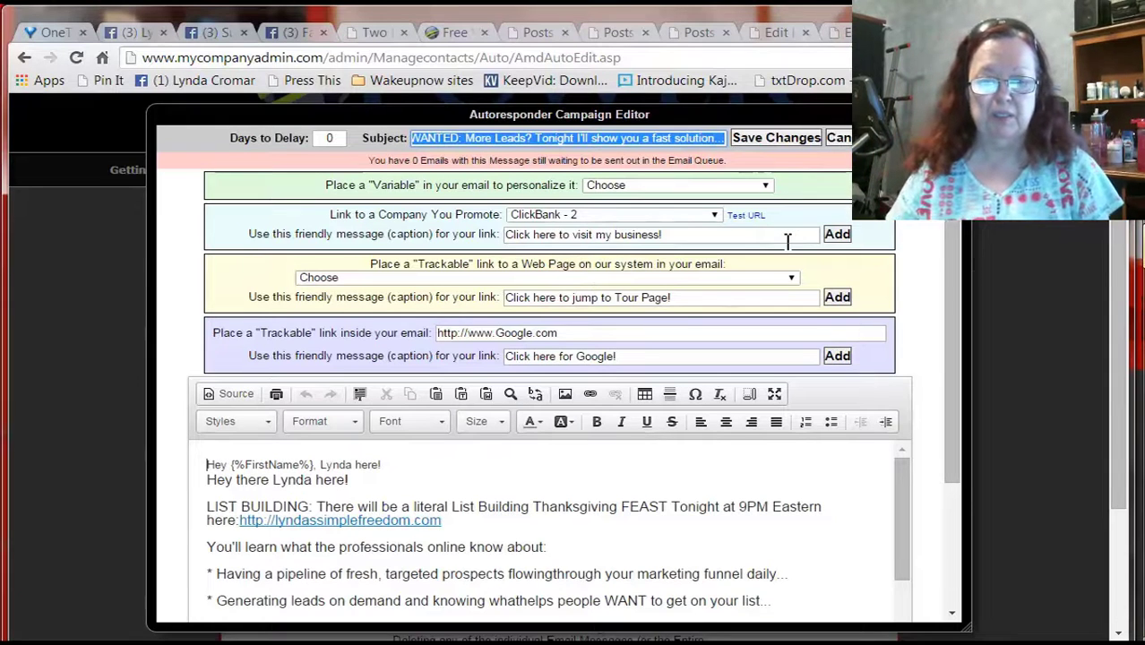
scroll(787, 240, "up", 1)
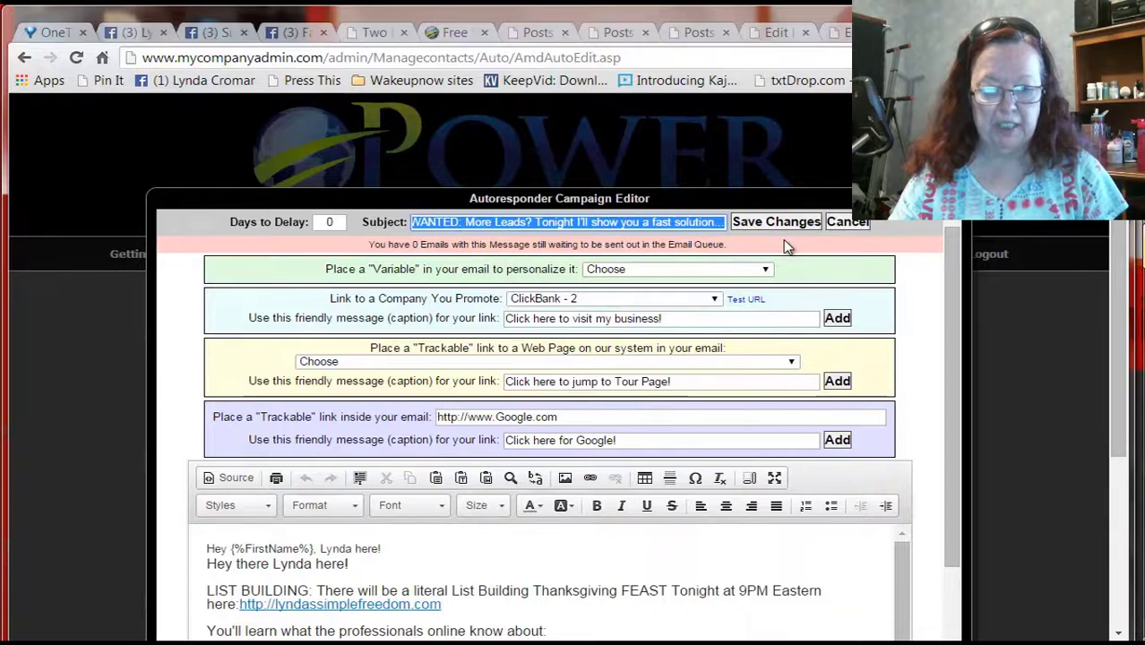
key("BackSpace")
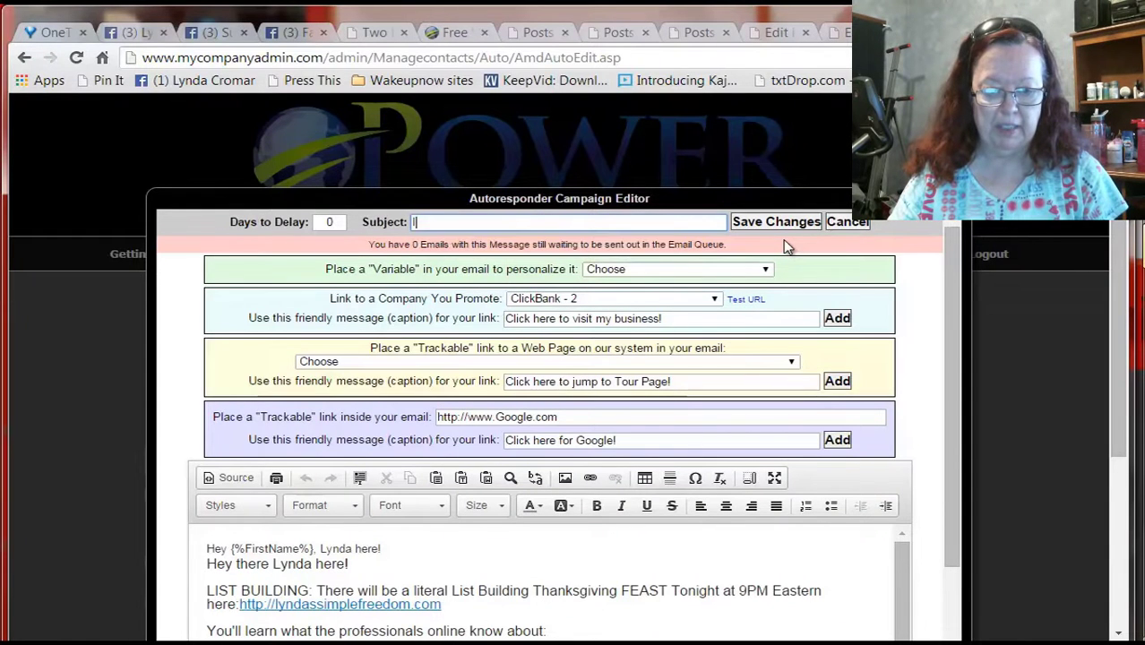
type("If You E")
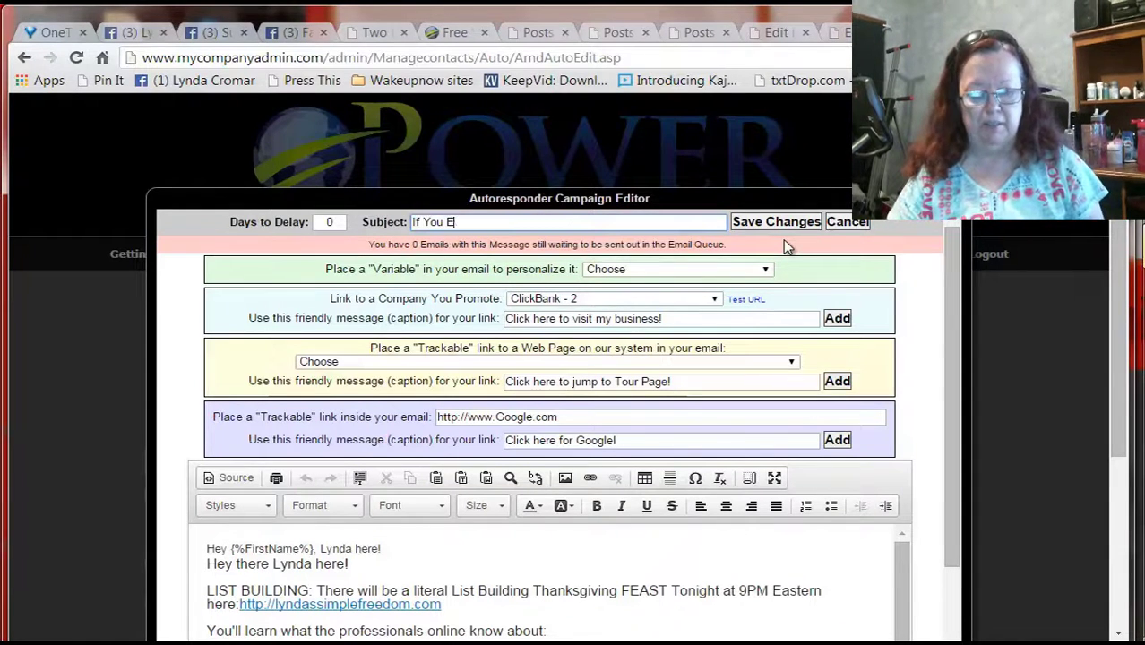
type("ver Wanted")
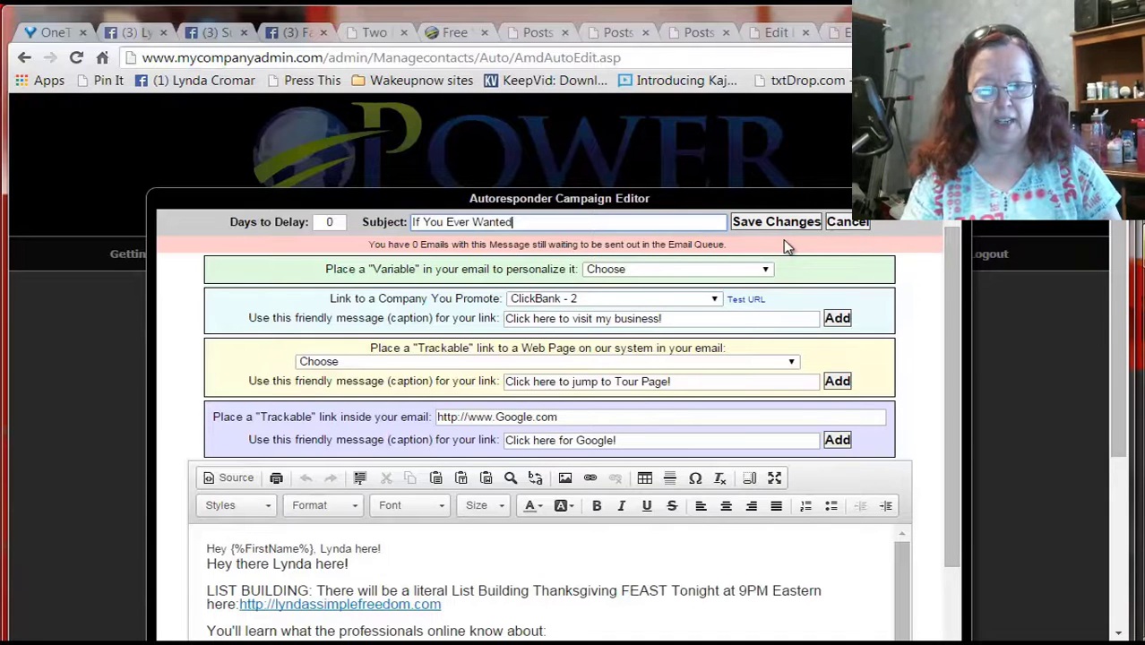
type(" To Kn")
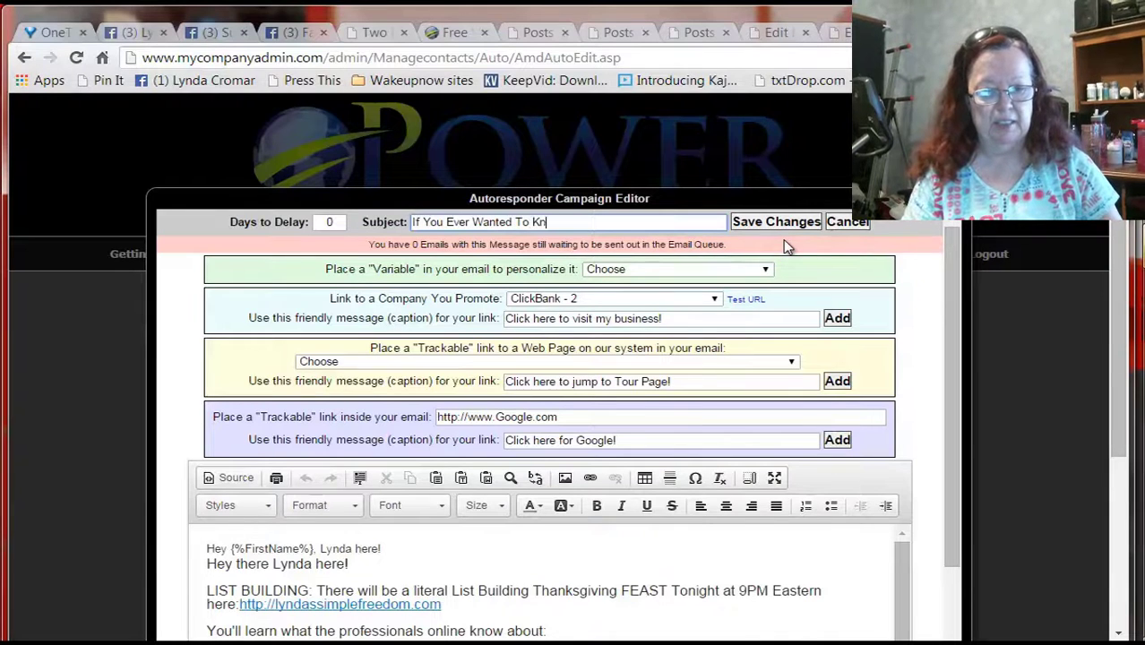
type("ow How To ")
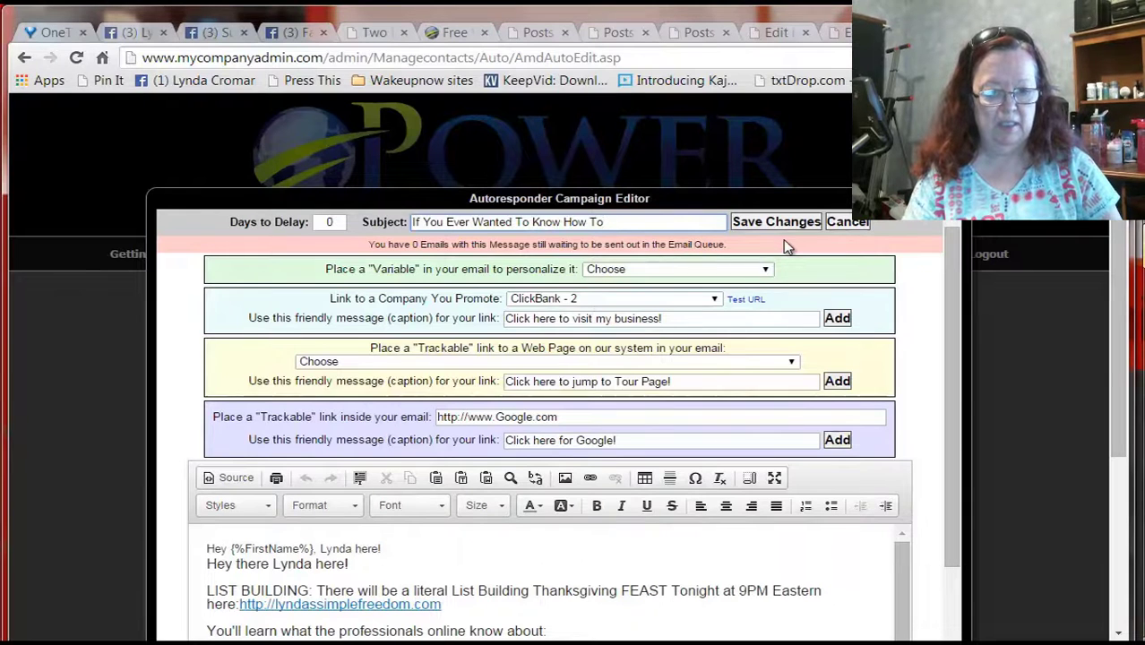
type("Crea")
key("BackSpace")
key("BackSpace")
key("BackSpace")
key("BackSpace")
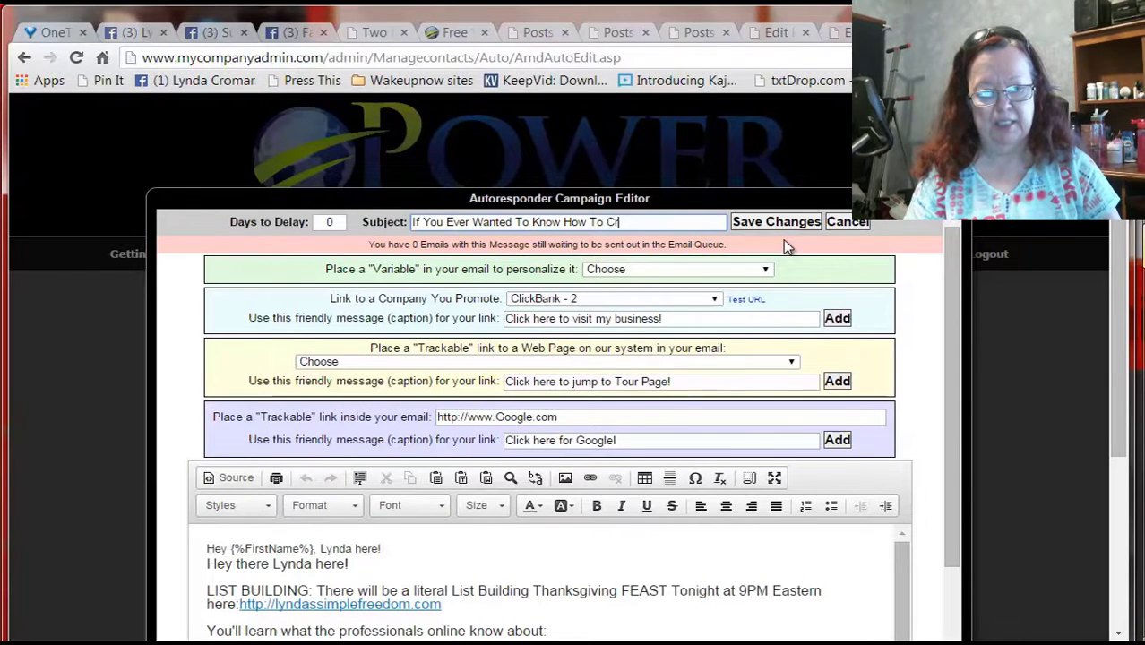
type("Generate")
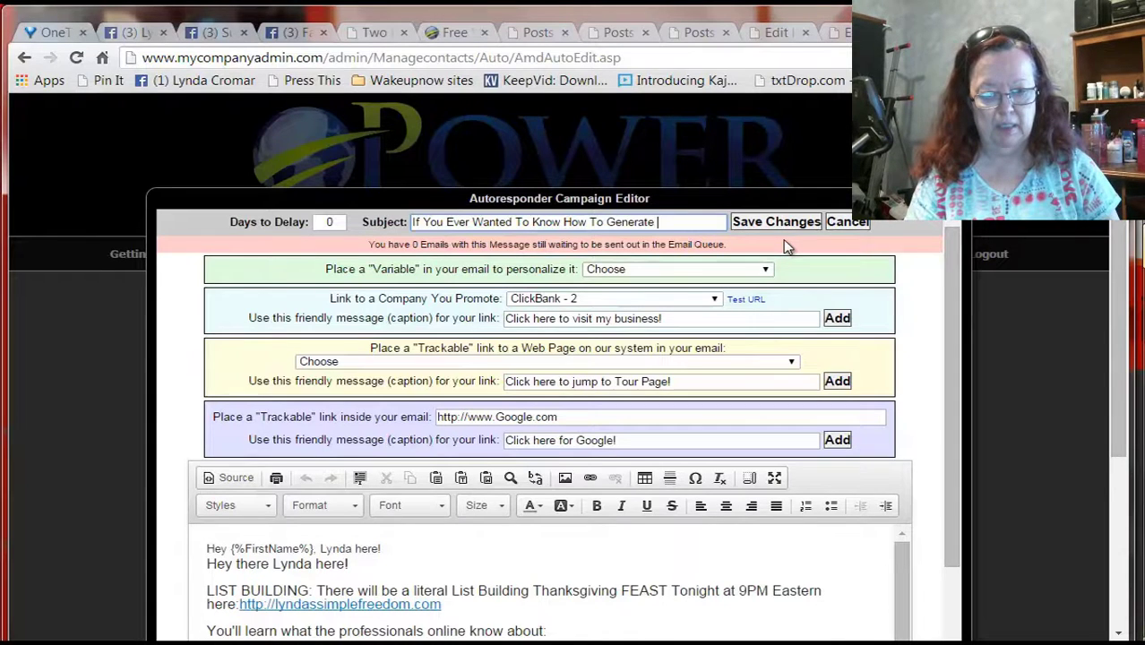
type(" leads")
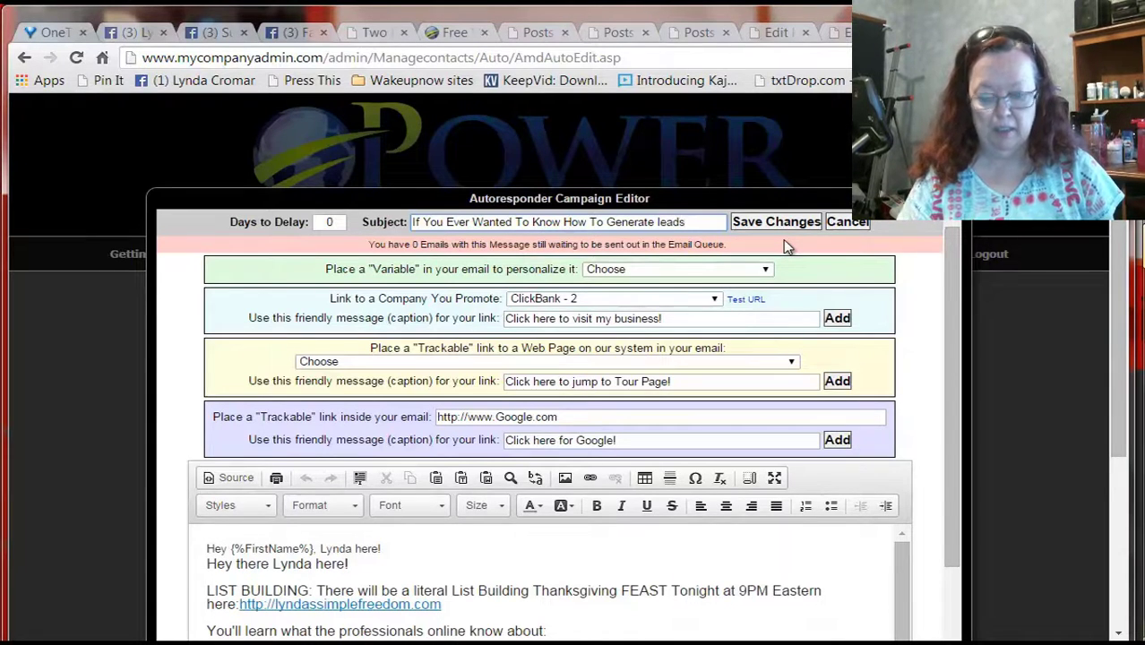
type("...")
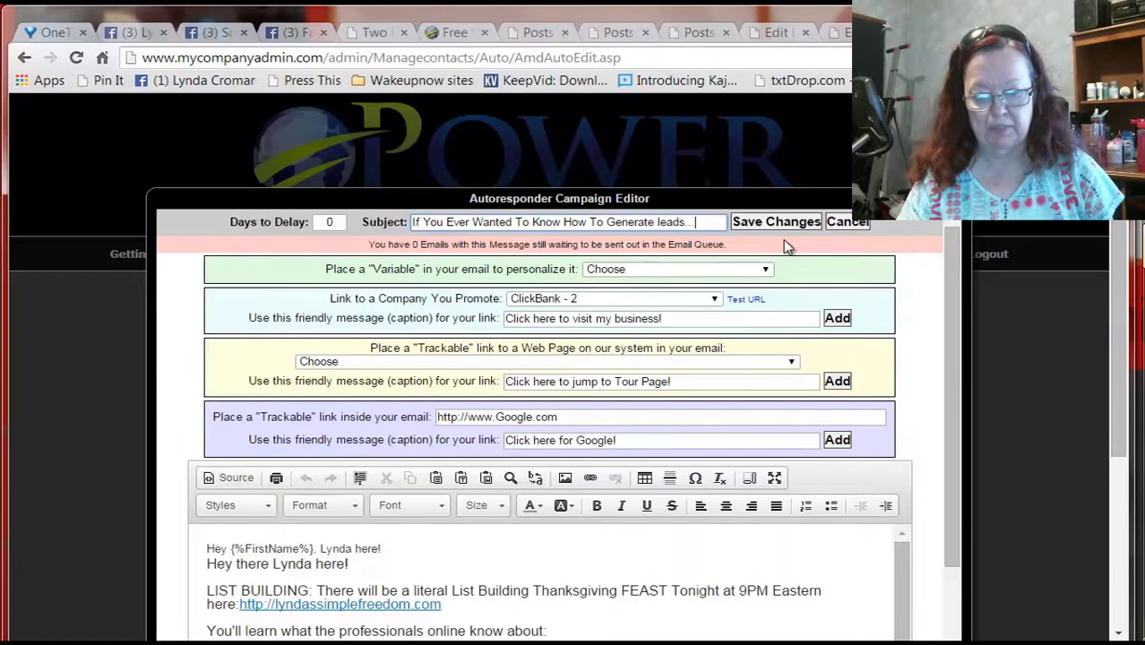
left_click(776, 224)
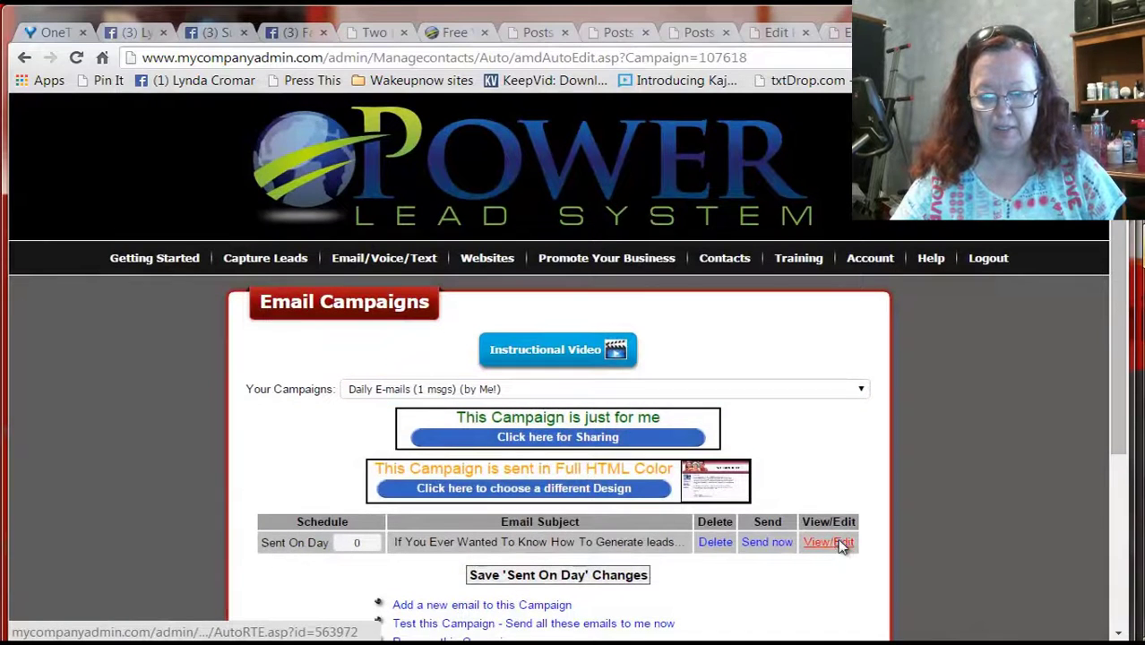
- Reopen the email and review its Thanksgiving FEAST body text, links, signature and banner
left_click(829, 542)
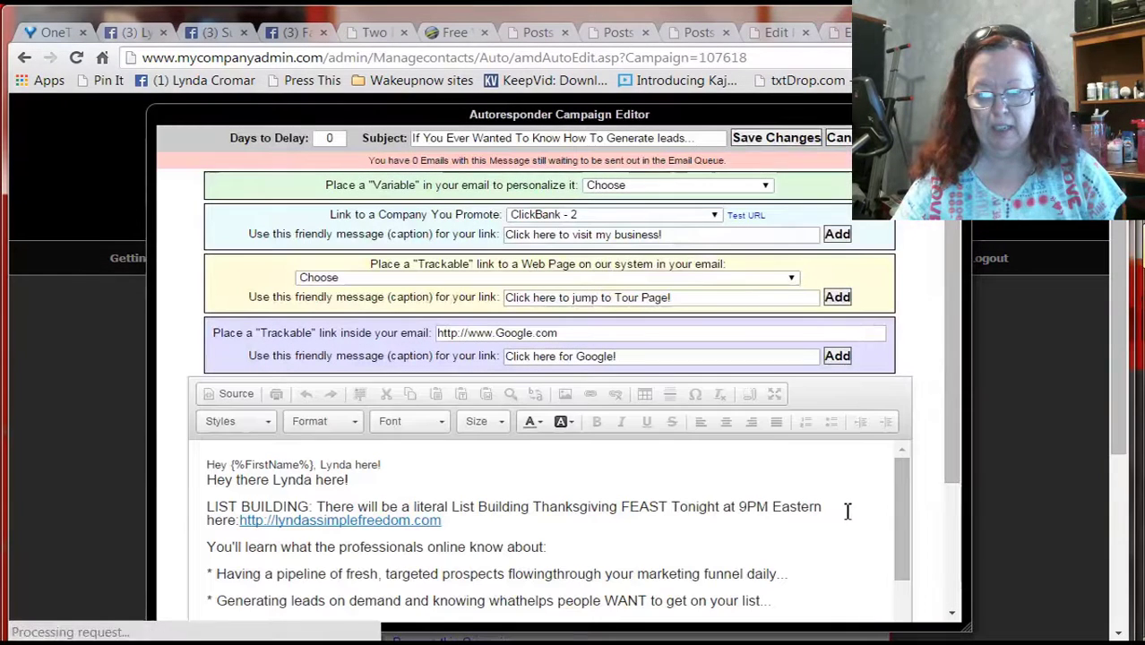
left_click_drag(951, 305, 947, 416)
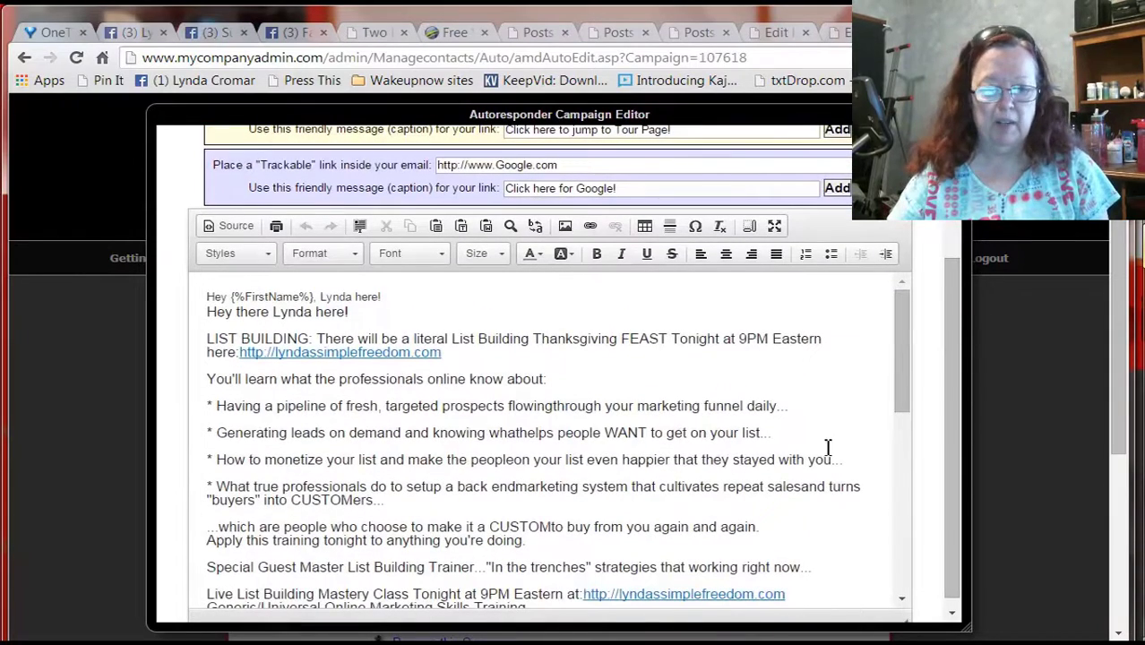
scroll(826, 448, "down", 5)
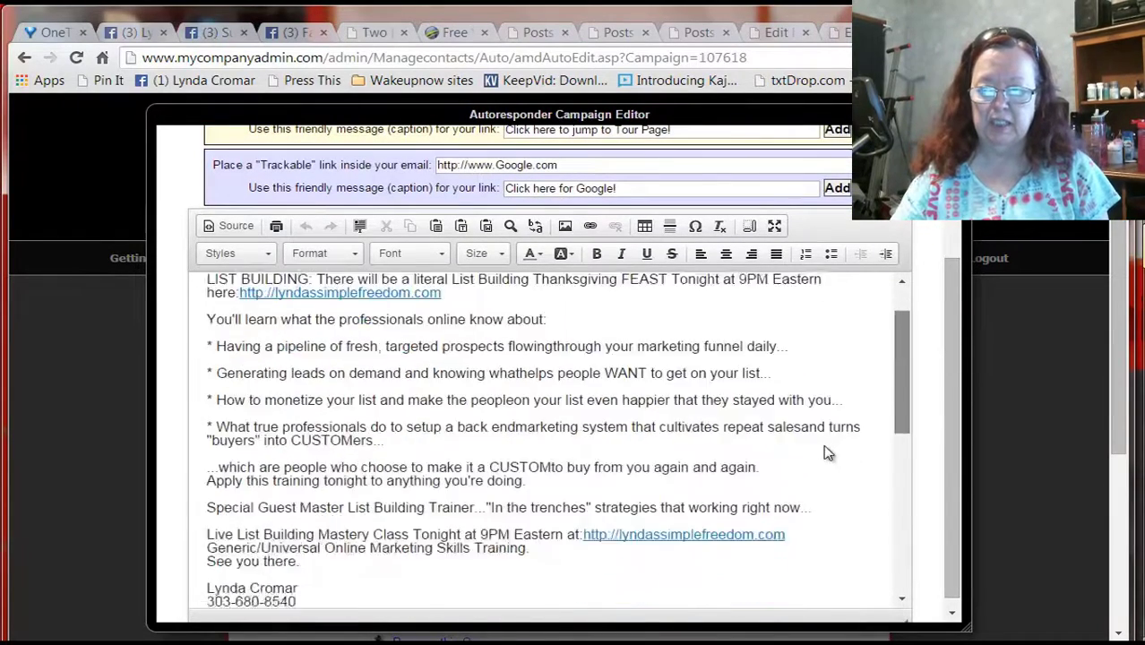
scroll(826, 452, "up", 5)
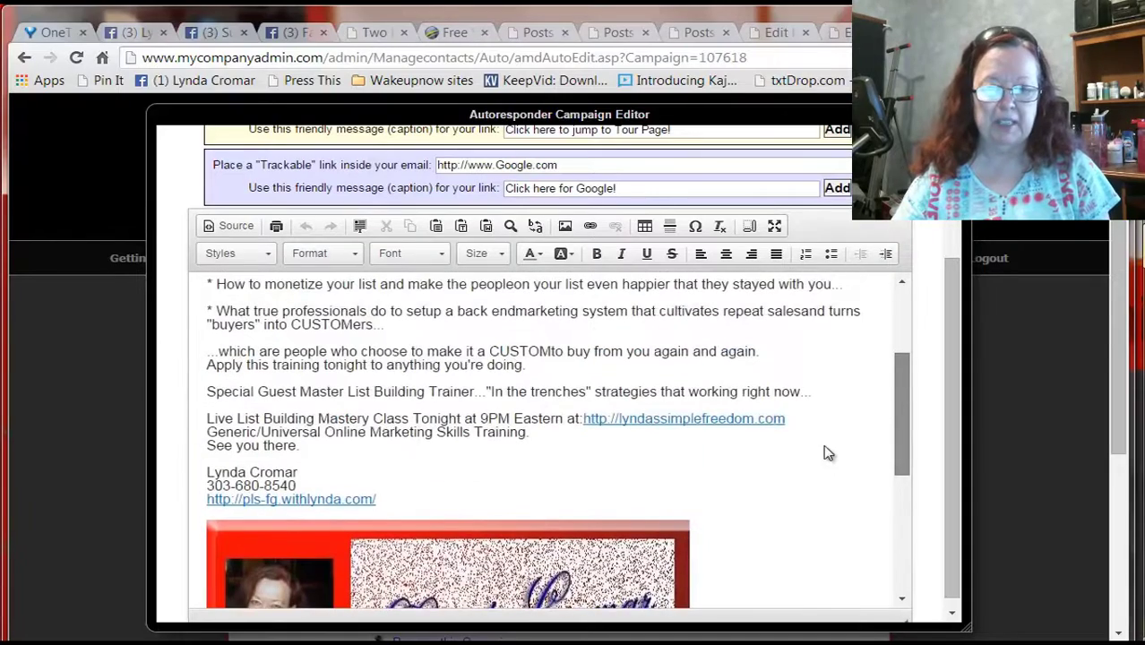
scroll(826, 452, "down", 4)
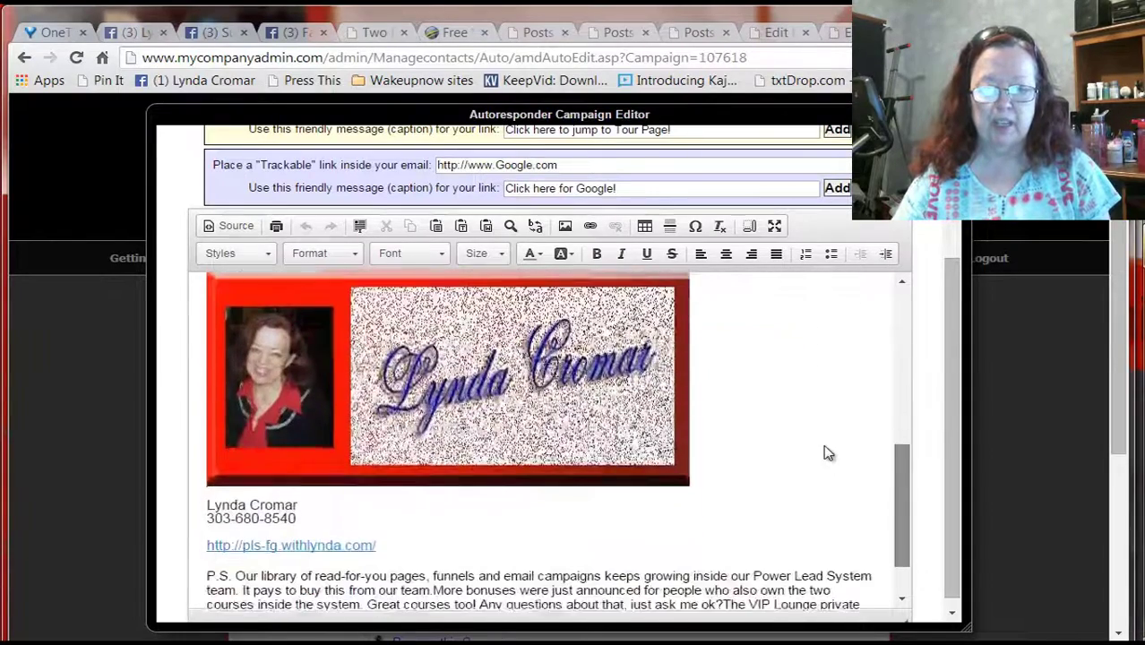
scroll(826, 453, "up", 3)
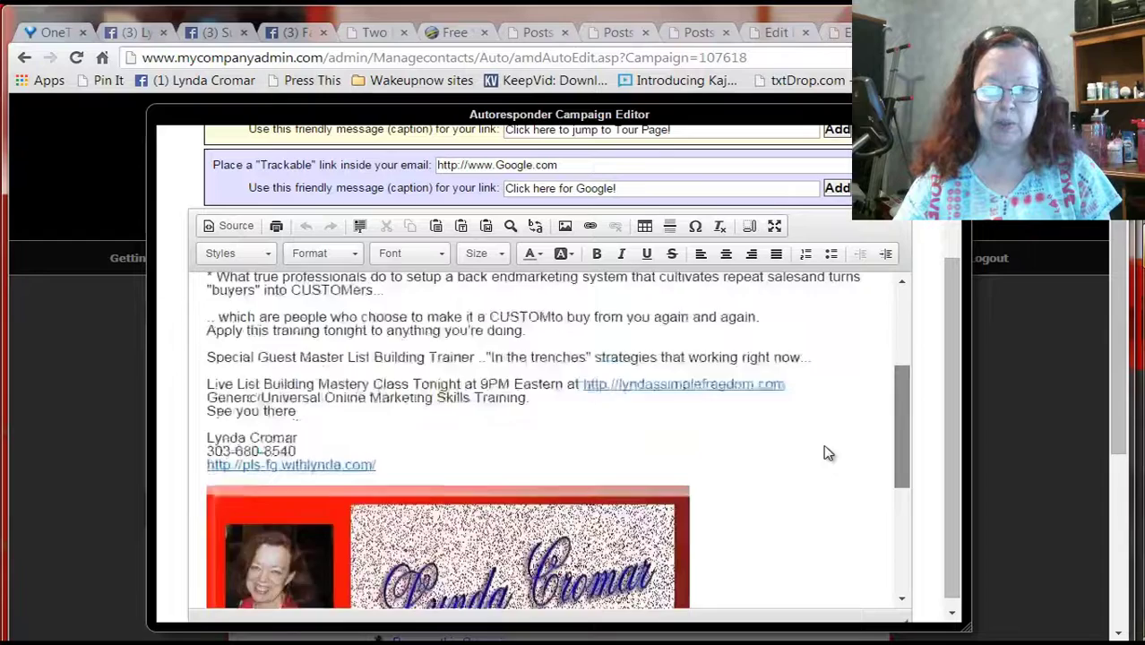
scroll(827, 452, "up", 2)
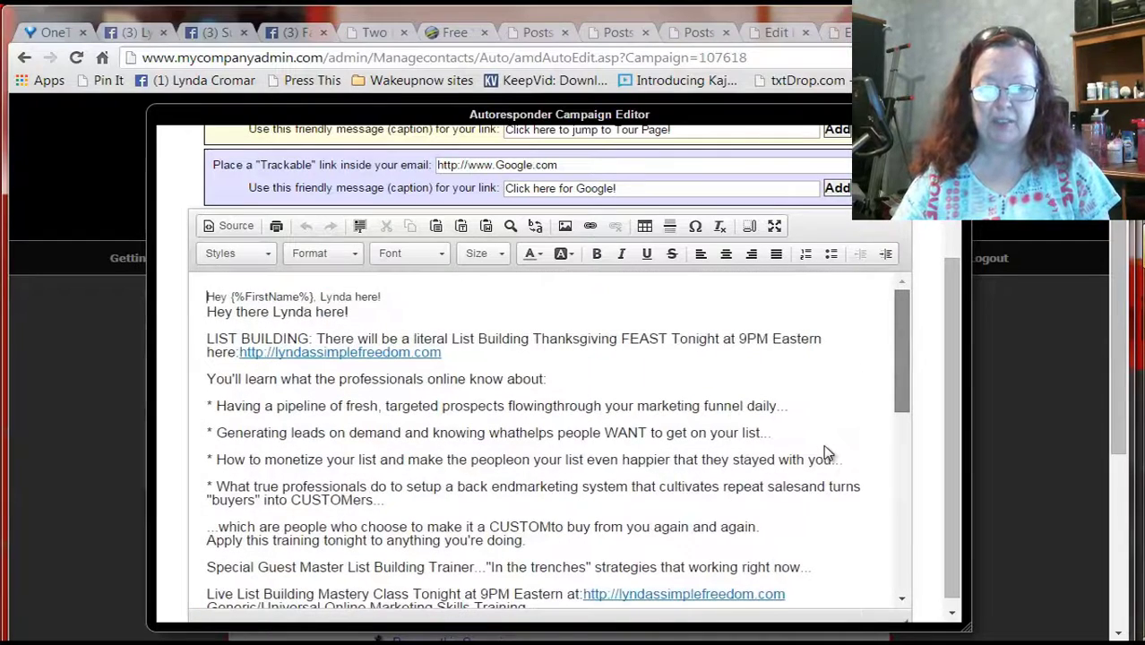
- Delete the marketing text from the LIST BUILDING paragraph through 'See you there.'
scroll(824, 445, "down", 1)
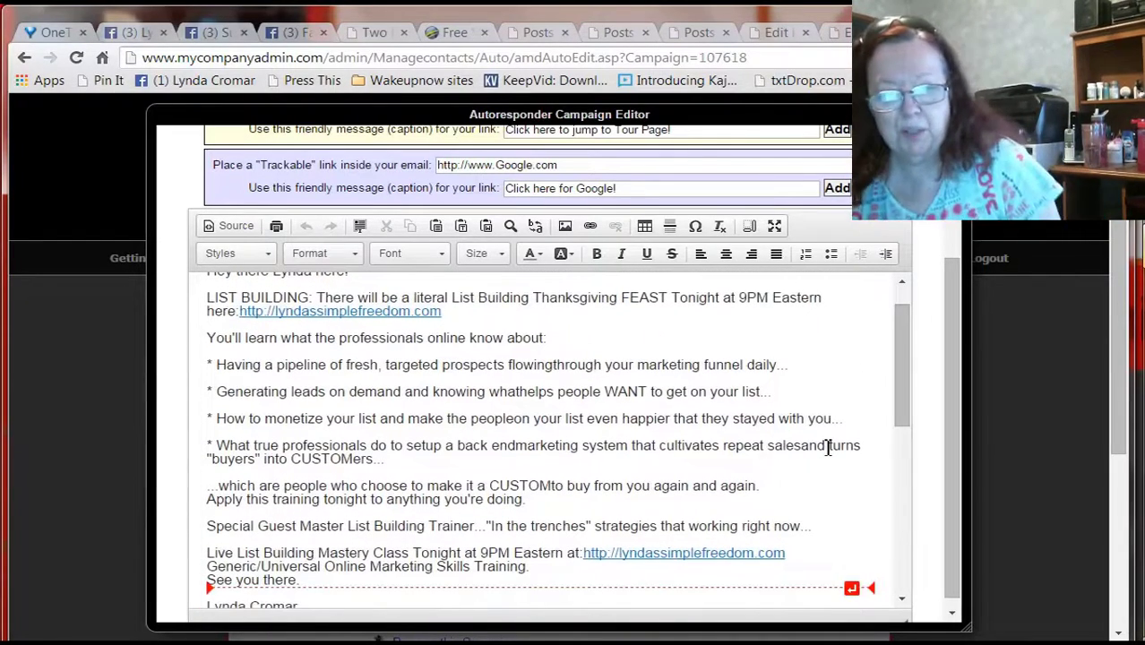
key("shift+Down")
key("shift+Down")
key("shift+Down")
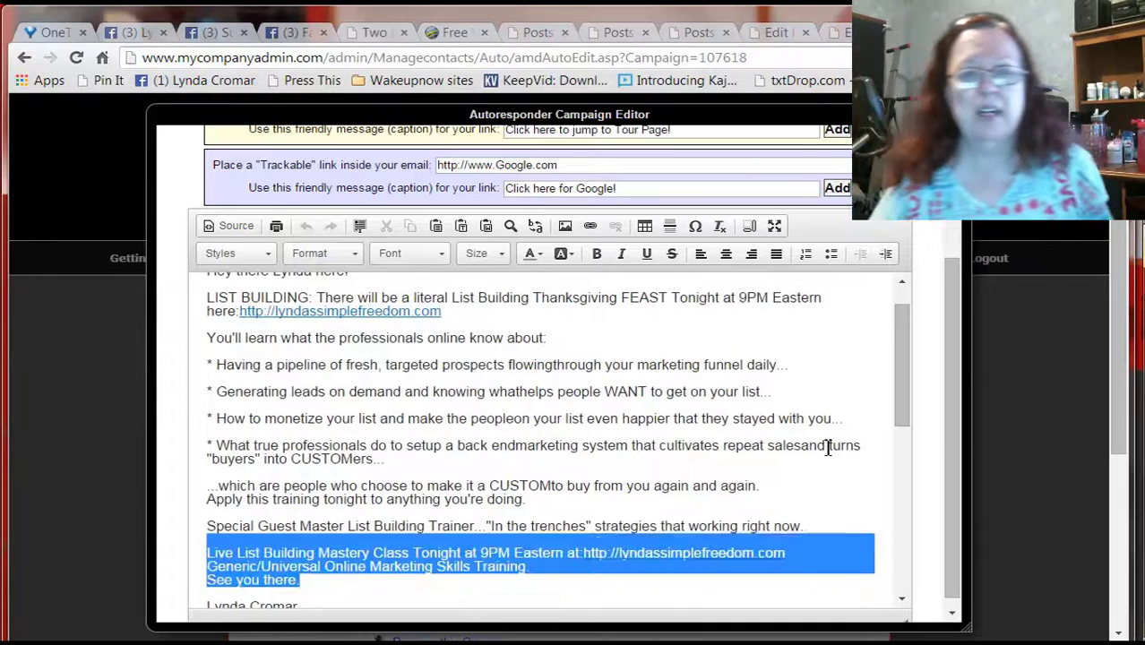
key("shift+Up")
key("shift+Up")
key("shift+Up")
key("shift+Up")
key("shift+Up")
key("shift+Up")
key("shift+Up")
key("shift+Up")
key("shift+Up")
key("shift+Up")
key("shift+Up")
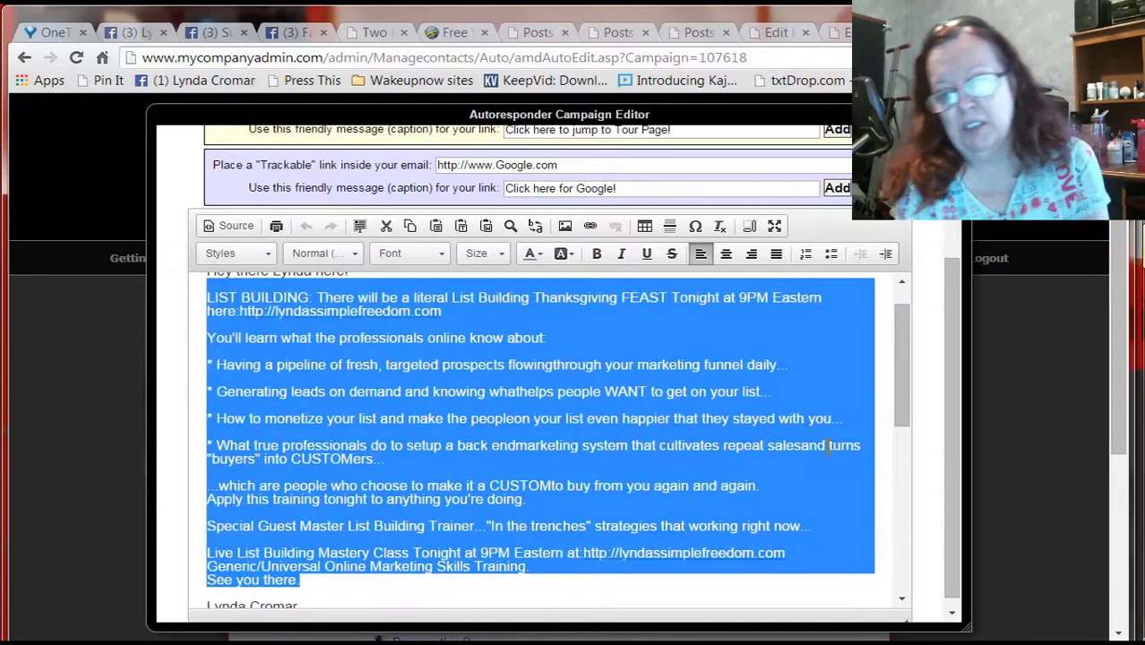
key("Delete")
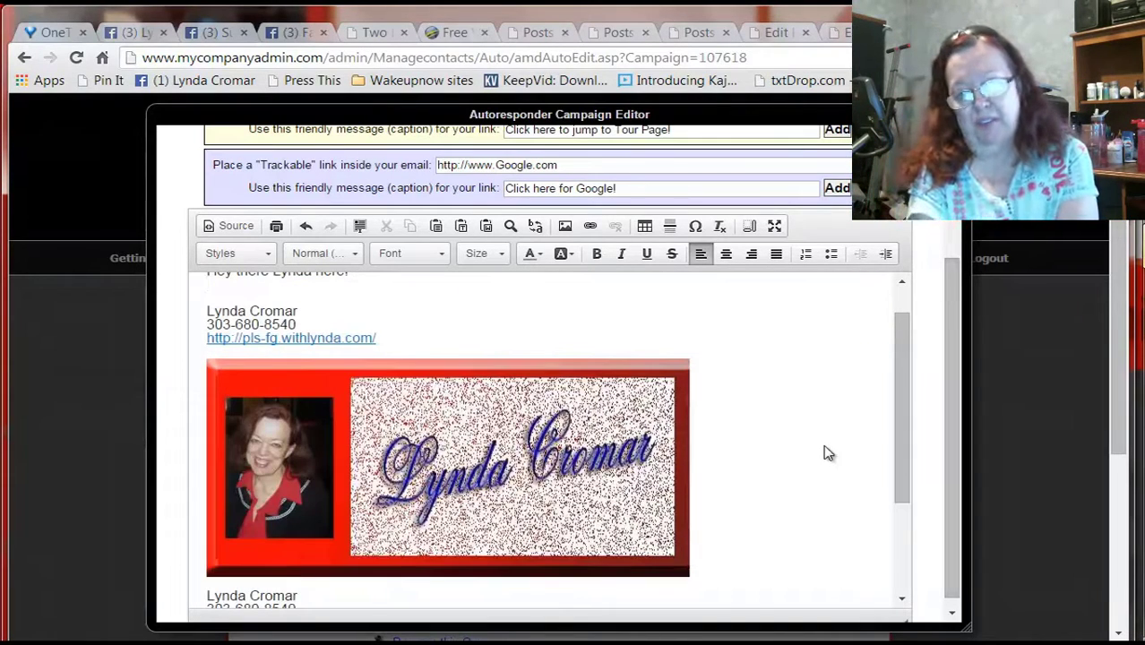
- Write the lines 'Today is TNT training' and 'Its a fun time and a learning' above the signature
key("Return")
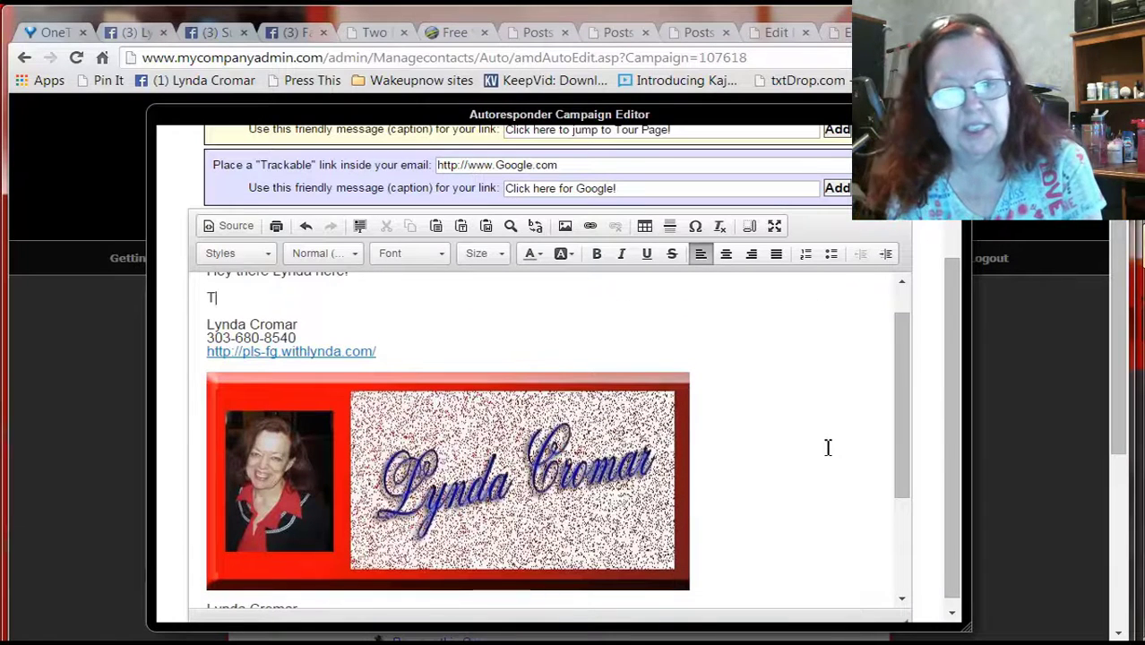
type("Today is")
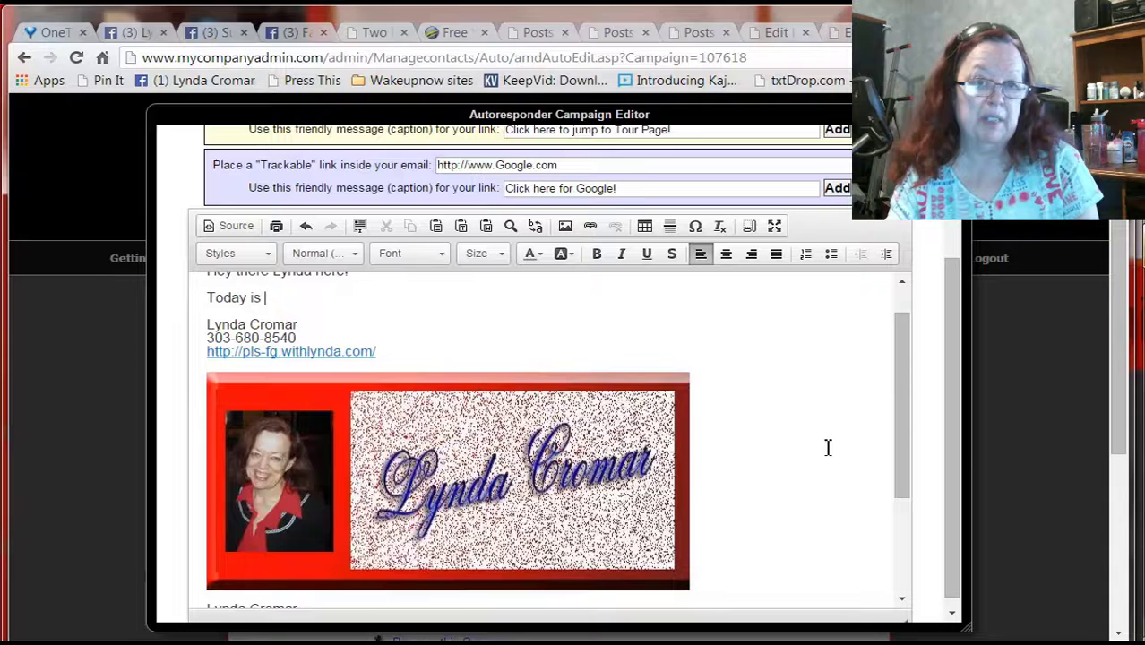
type(" TNT")
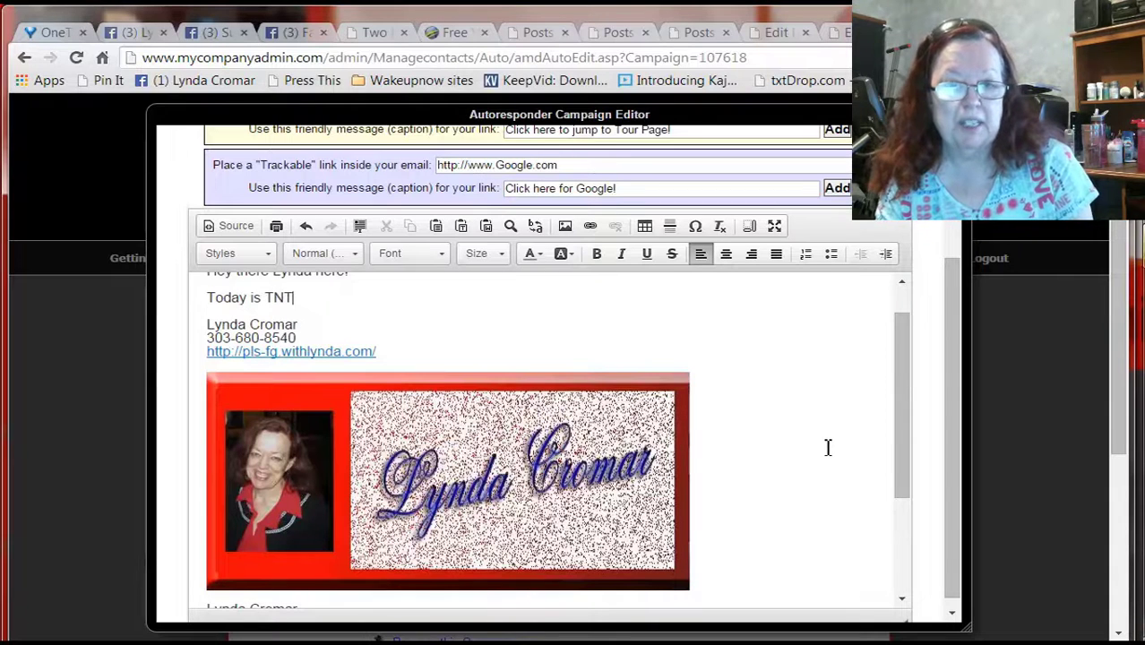
type(" trai")
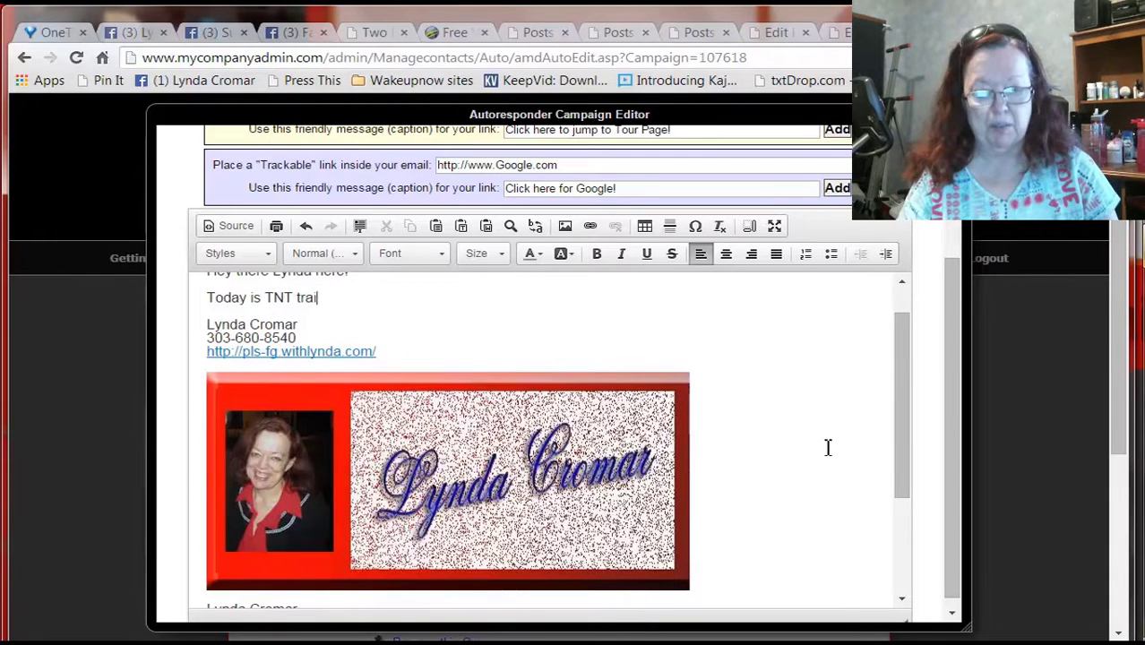
type("ning")
key("Return")
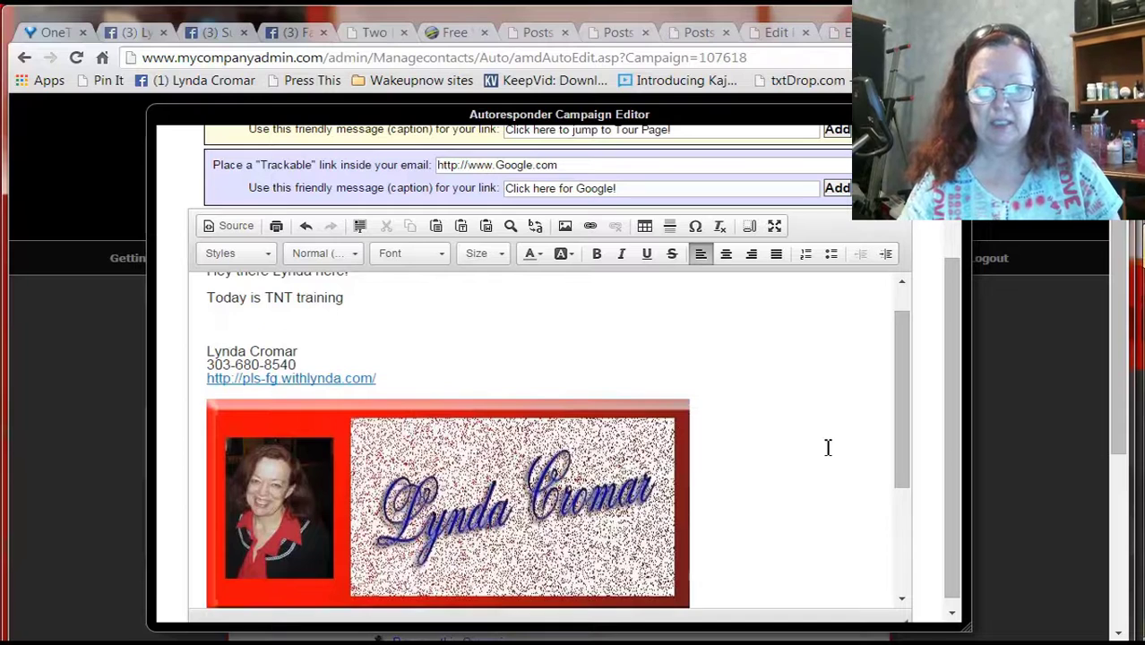
type("Its a fun time and a lea")
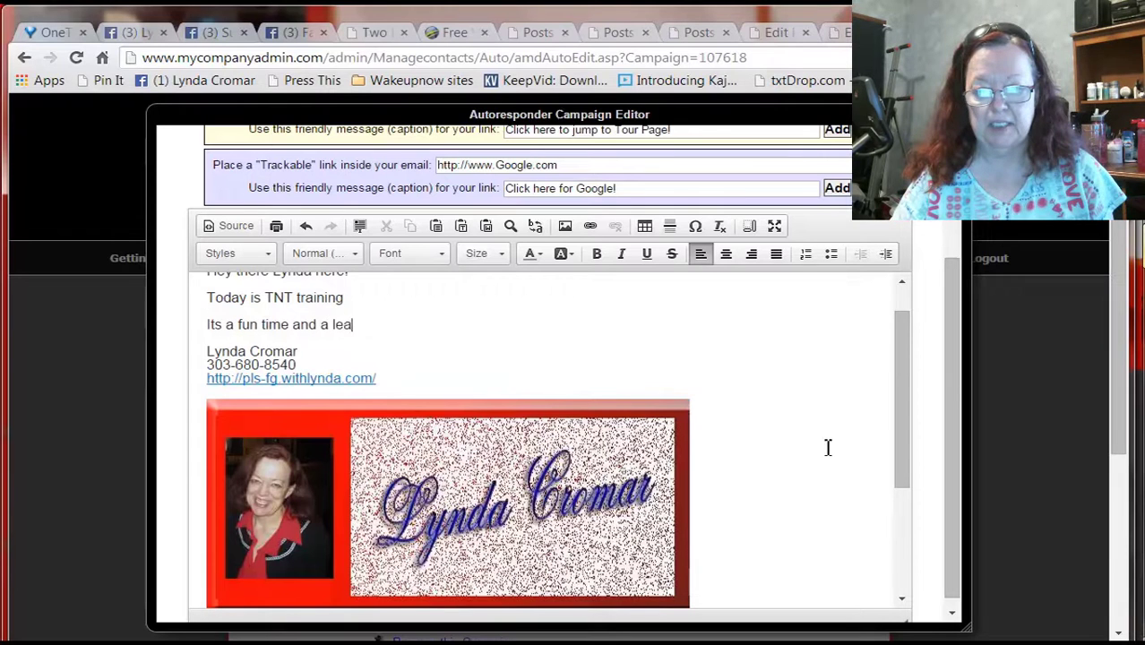
type("rning")
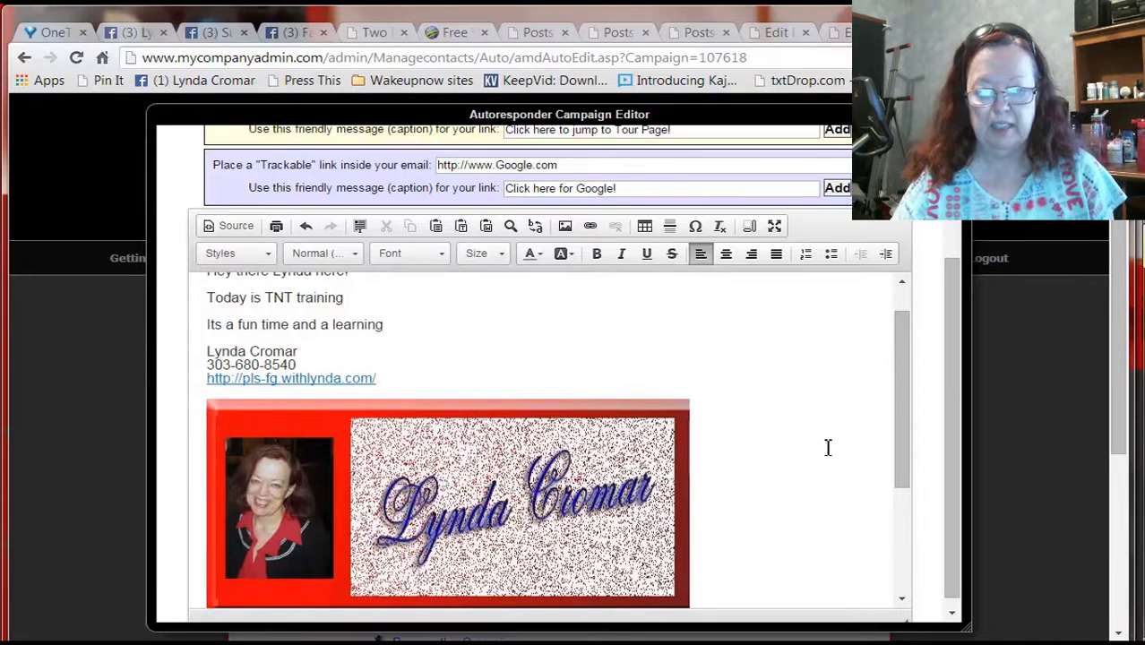
key("Return")
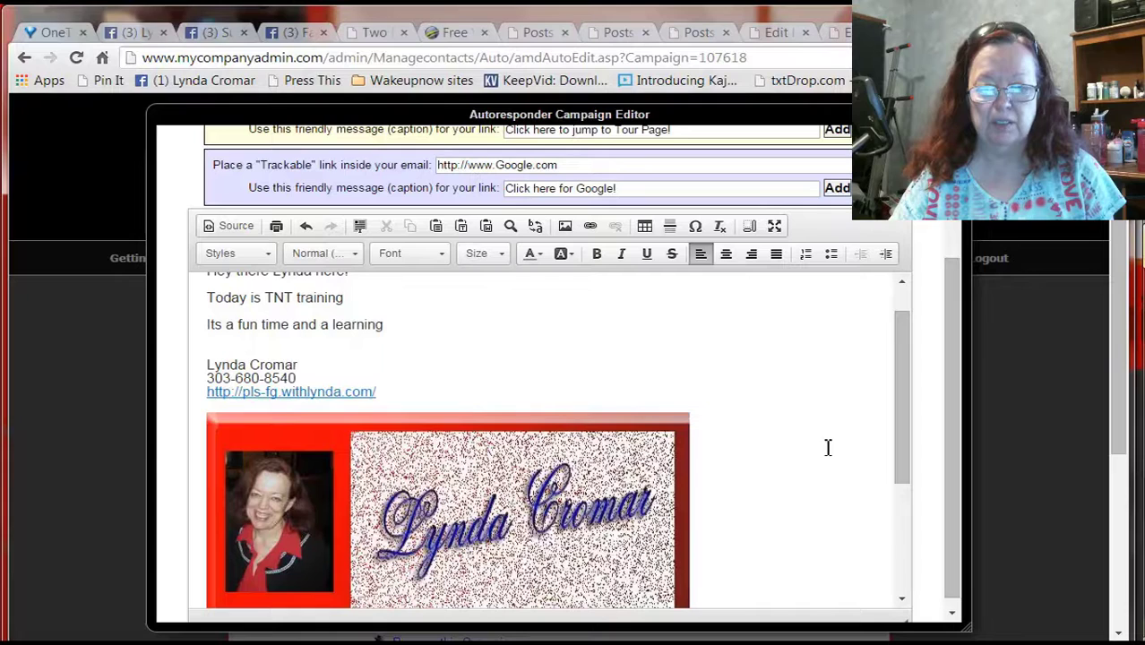
key("Return")
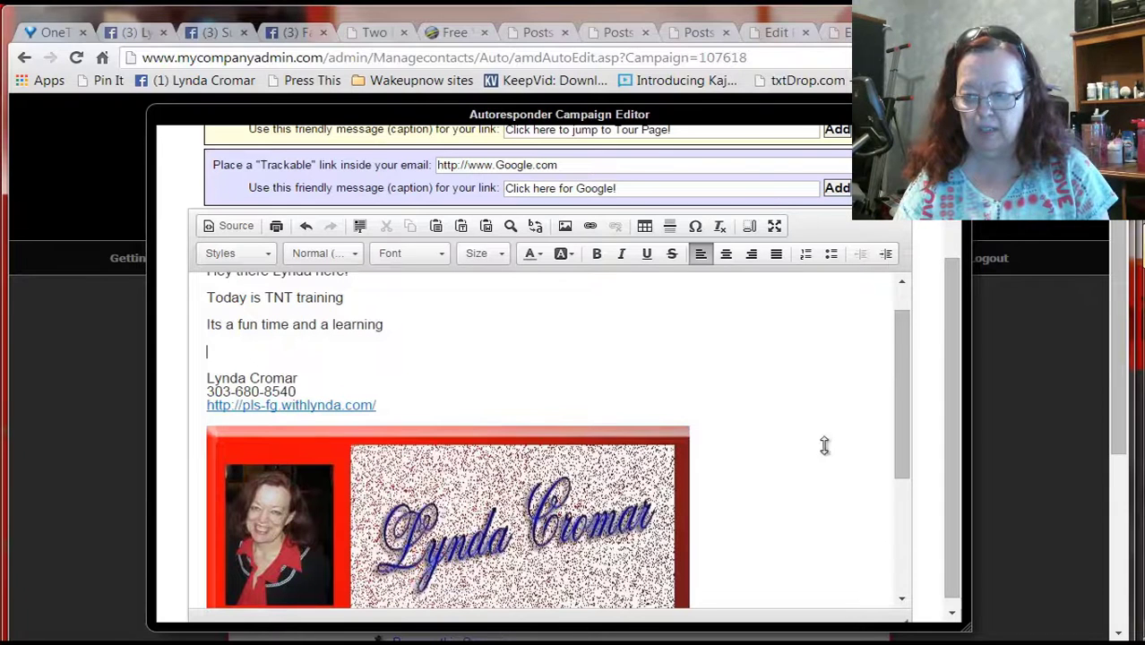
key("ctrl+4")
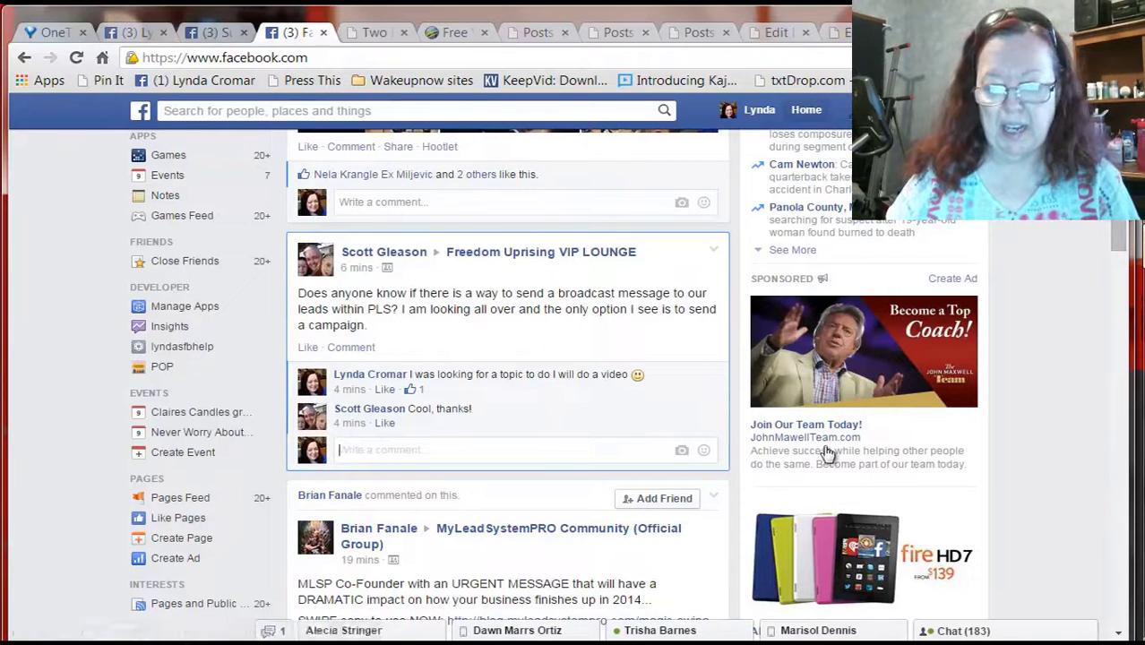
- Copy the lyndassimplefreedom.com link from the Facebook Ladies Night post, then return to the editor
key("shift+Tab")
key("Return")
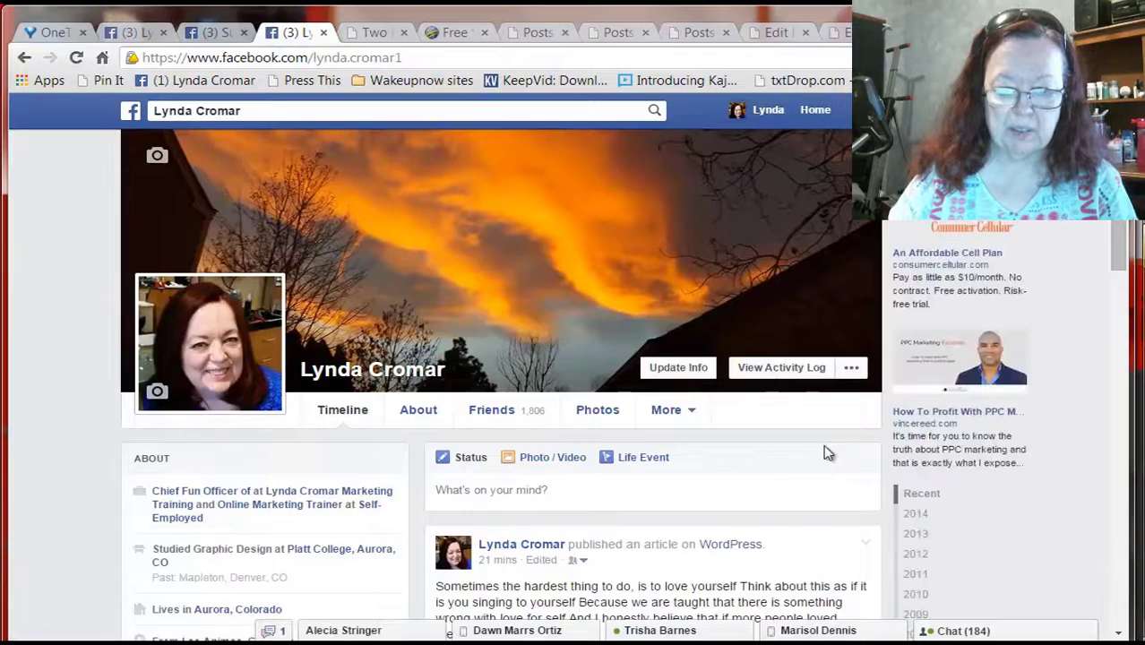
scroll(828, 453, "down", 7)
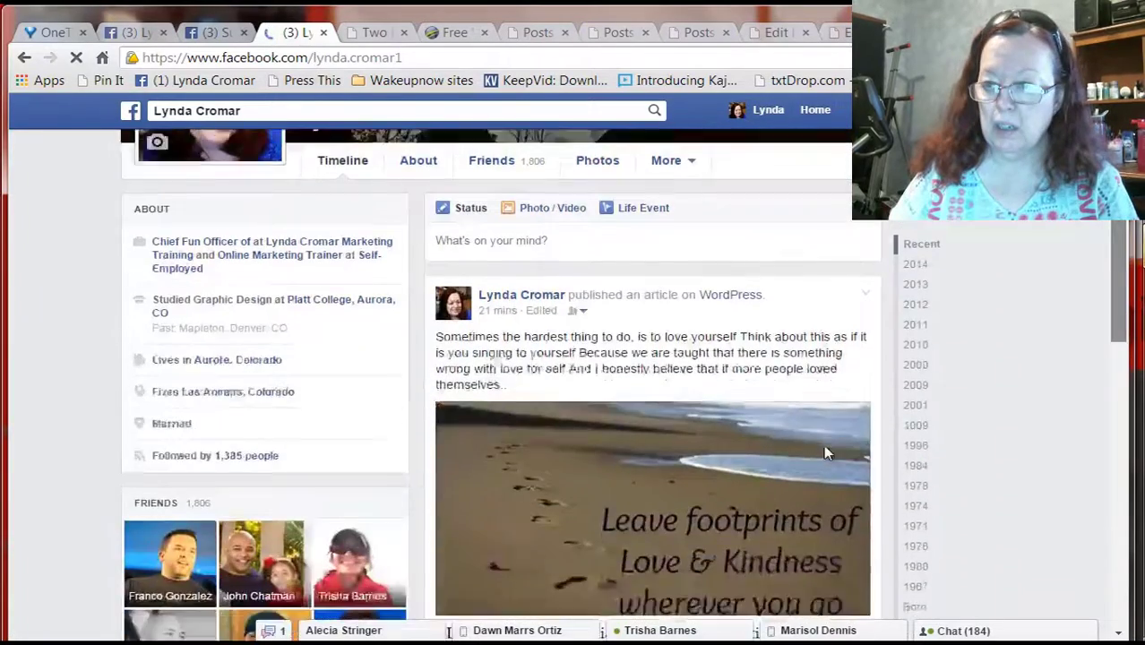
scroll(828, 452, "down", 10)
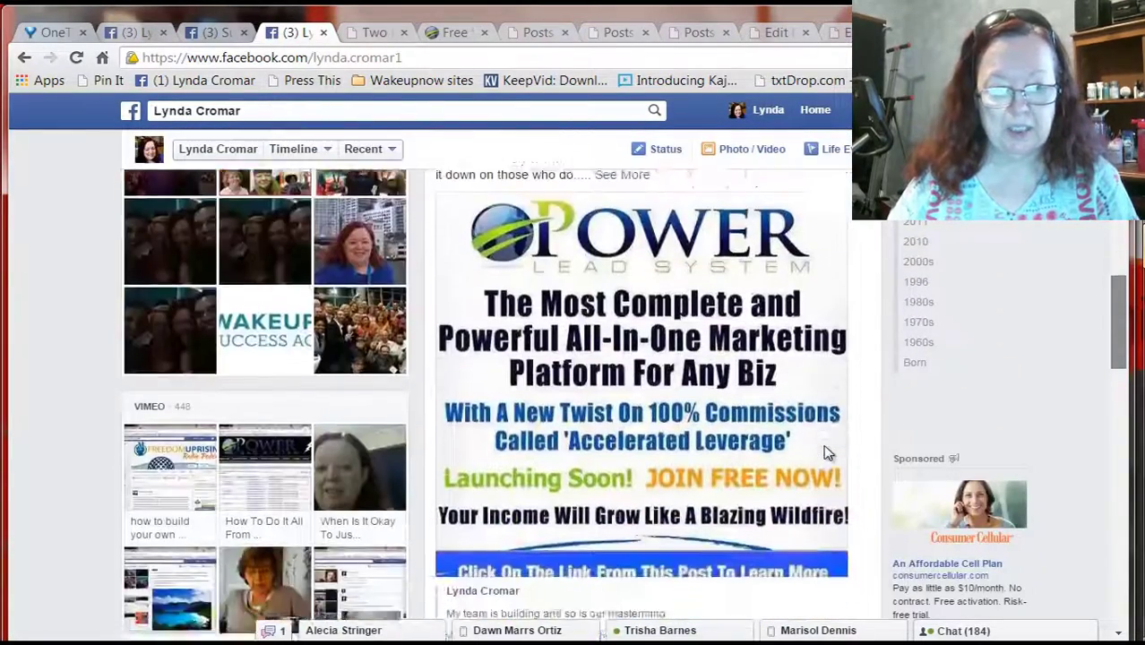
scroll(829, 453, "down", 10)
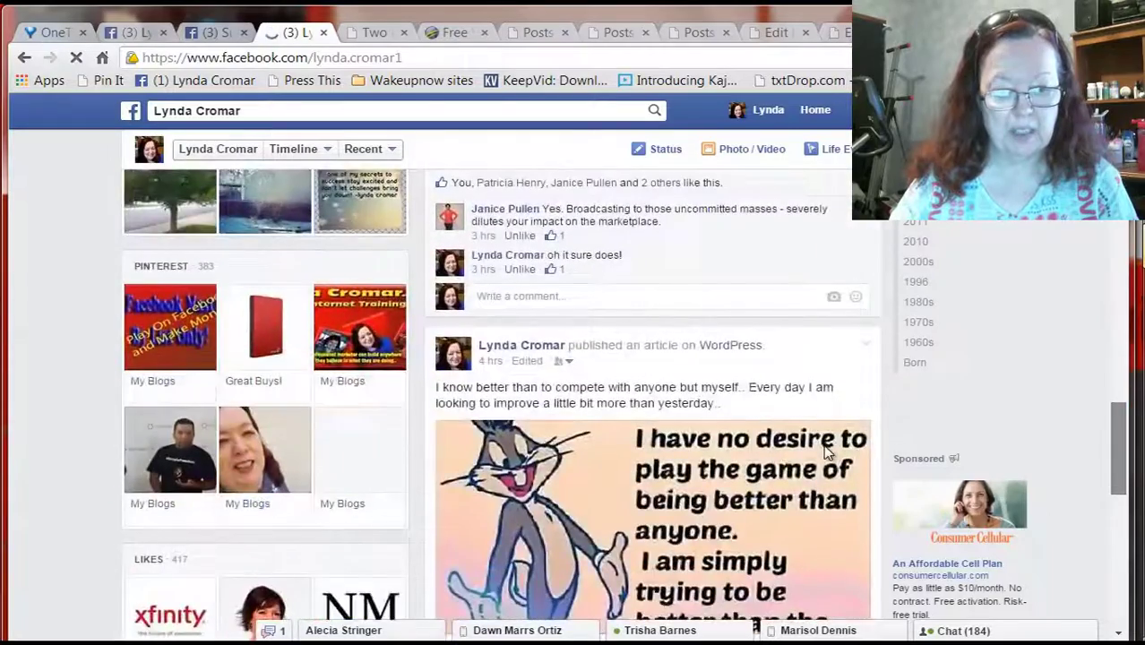
scroll(828, 452, "down", 5)
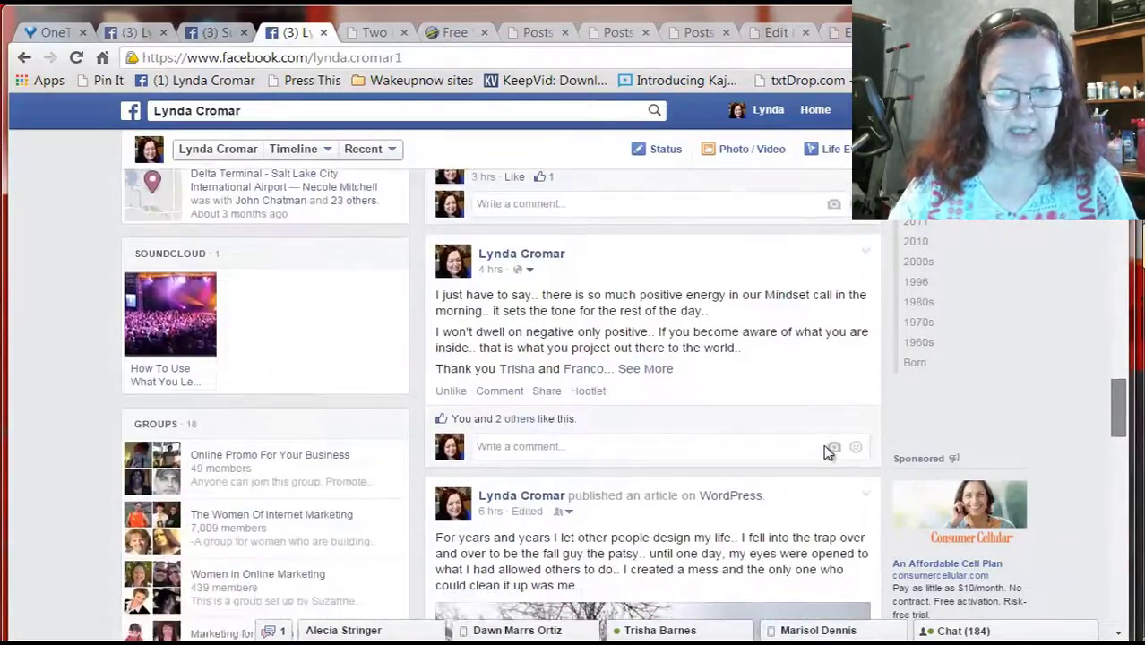
scroll(829, 453, "down", 3)
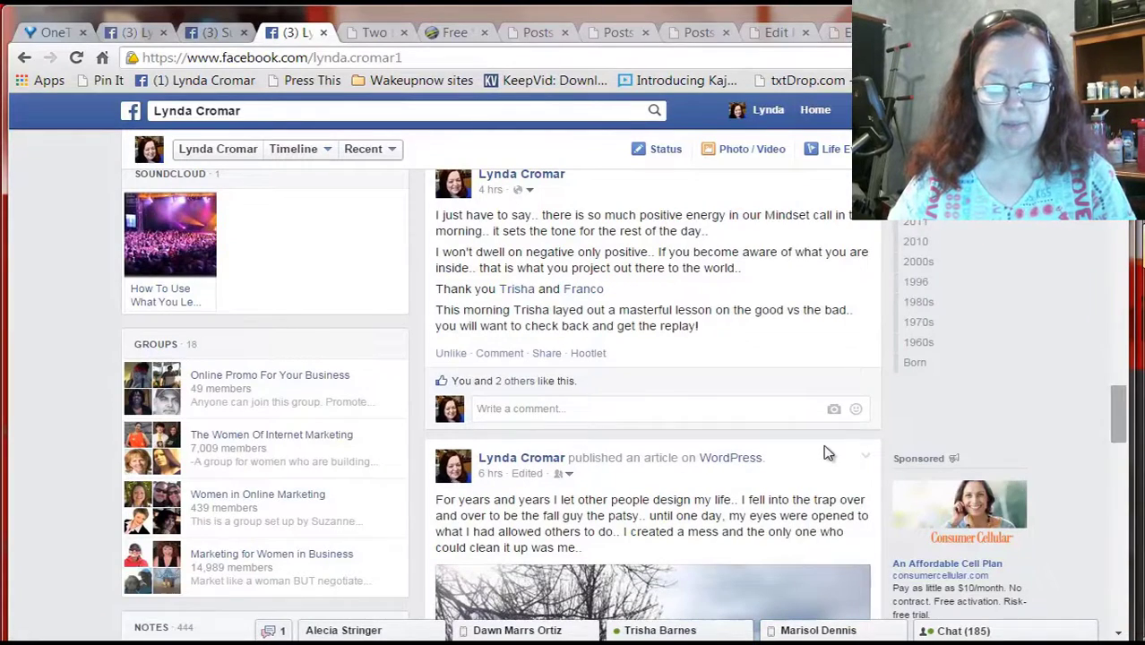
scroll(826, 448, "down", 5)
scroll(829, 452, "down", 4)
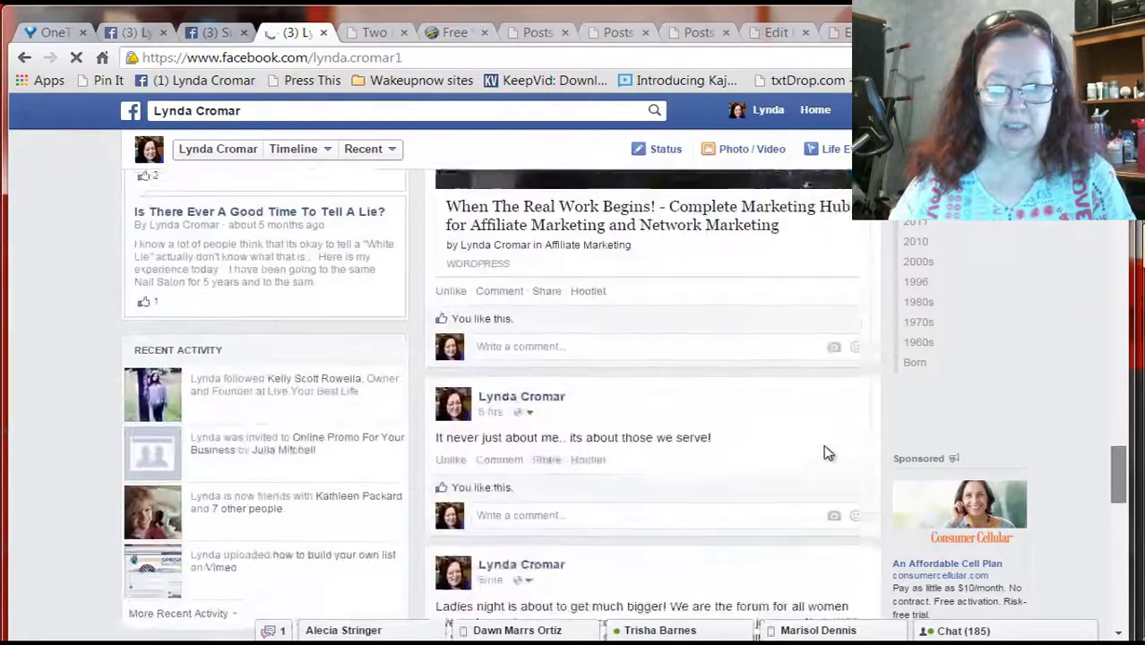
scroll(826, 452, "down", 1)
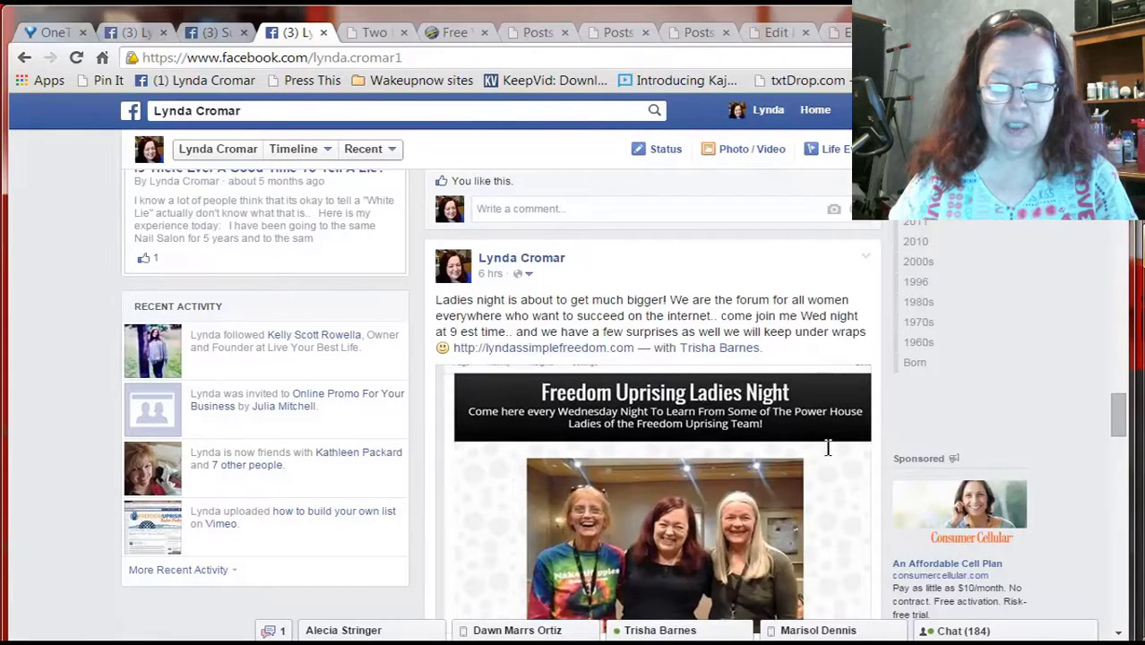
key("shift+Left")
key("shift+Left")
key("shift+Left")
key("shift+Left")
key("shift+Left")
key("shift+Left")
key("shift+Left")
key("shift+Left")
key("shift+Left")
key("shift+Left")
key("shift+Left")
key("shift+Left")
key("shift+Left")
key("shift+Left")
key("shift+Left")
key("shift+Left")
key("shift+Left")
key("shift+Left")
key("shift+Left")
key("shift+Left")
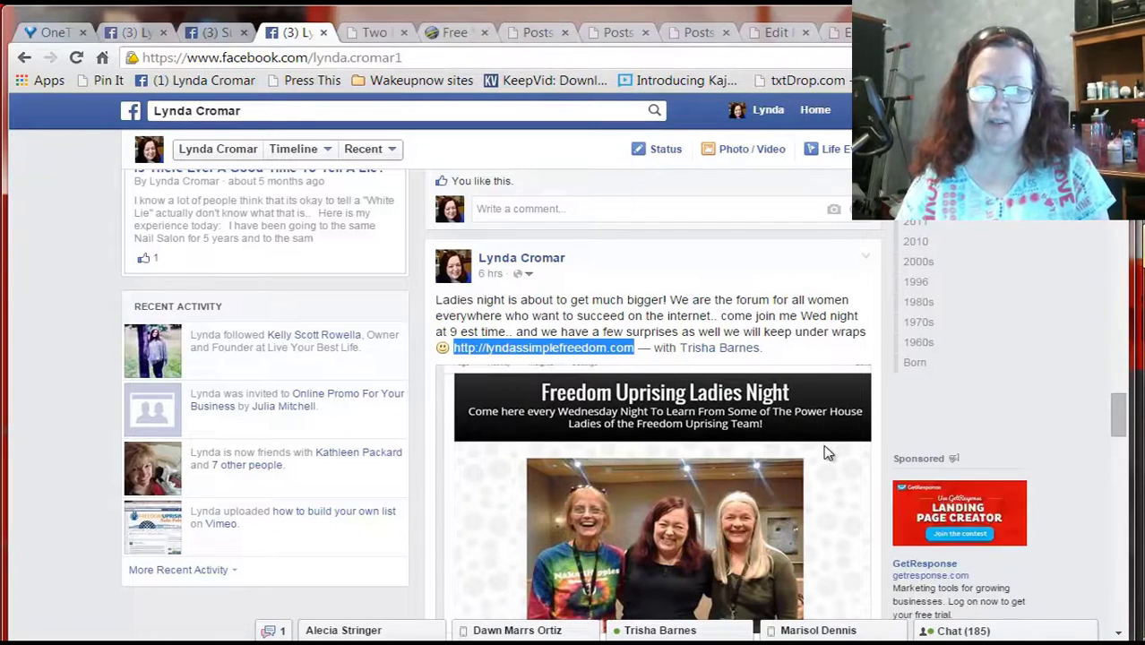
key("ctrl+Tab")
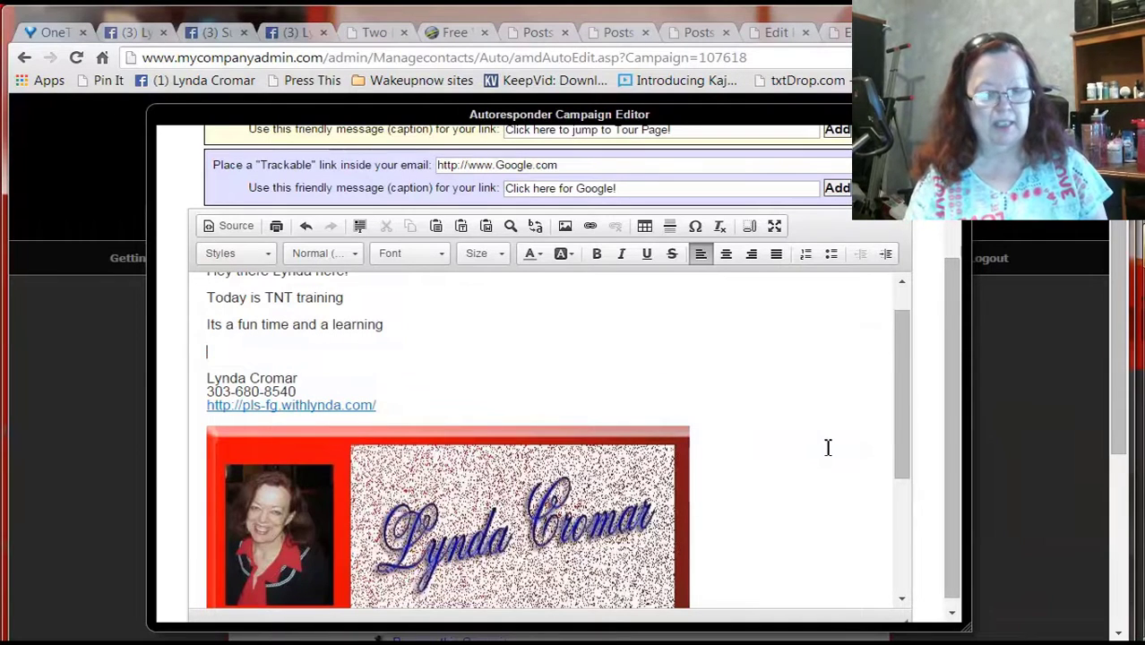
- Add 'You can join us at 9 pm eastern at this link' followed by the pasted lyndassimplefreedom.com URL
type("You ca")
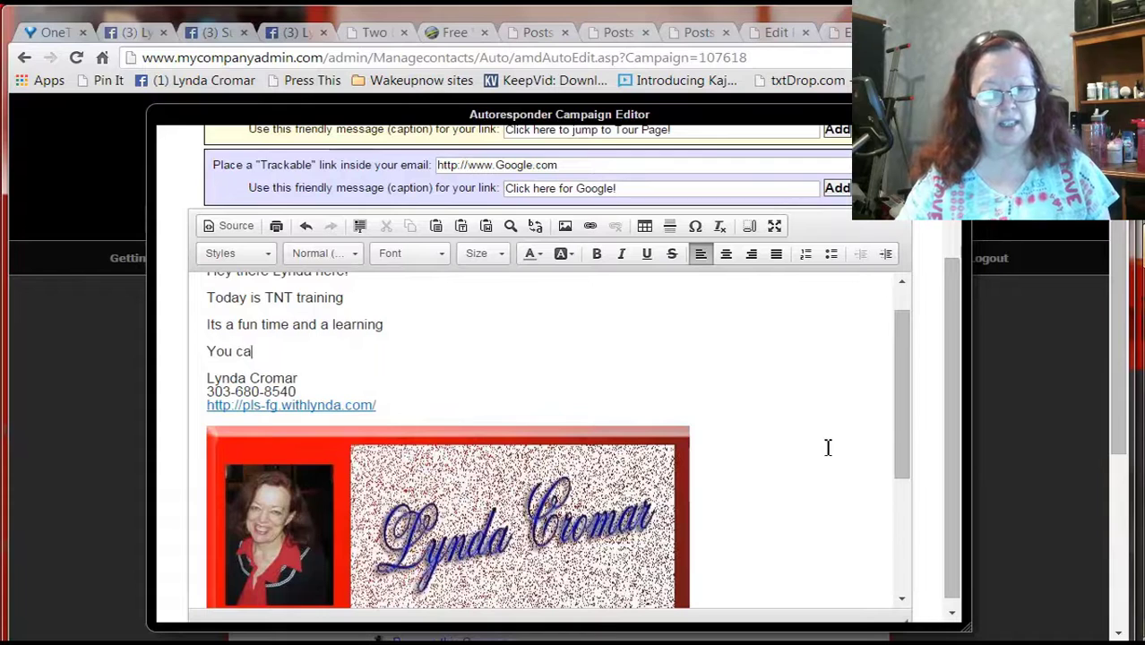
type("n join")
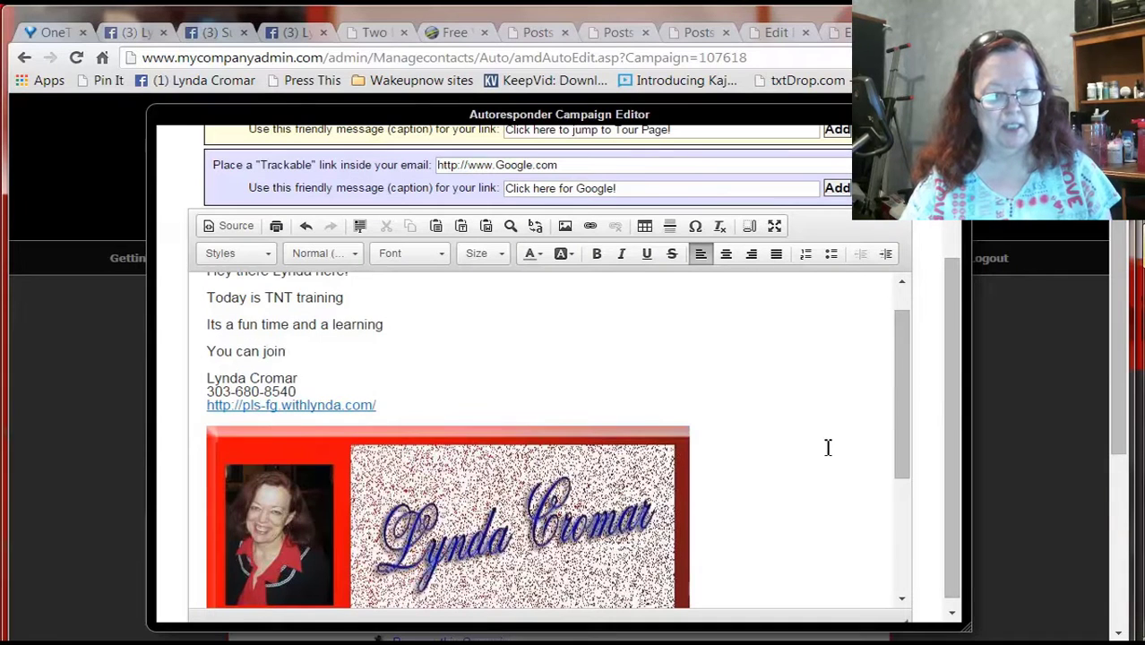
type(" us at")
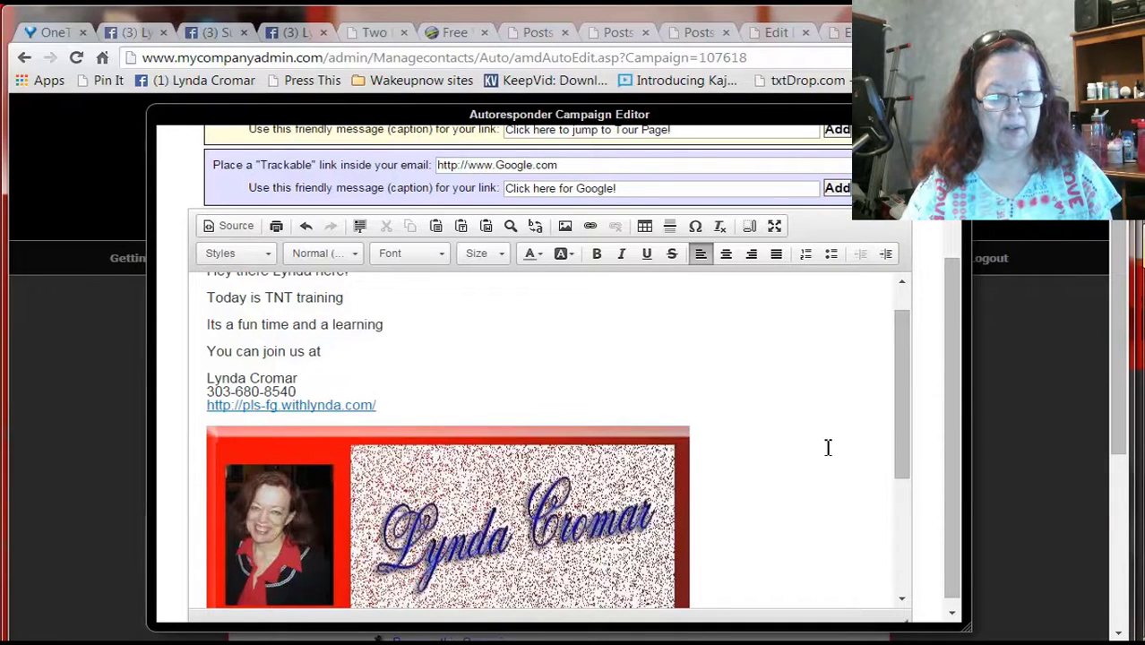
type(" 9 pm")
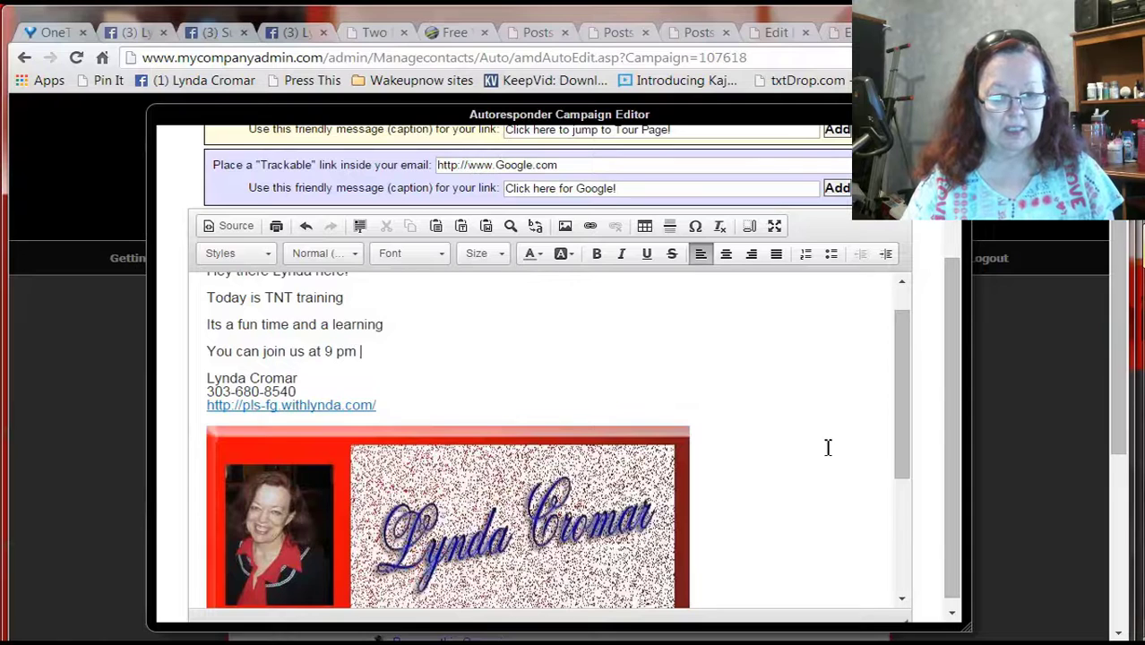
type(" eastern ")
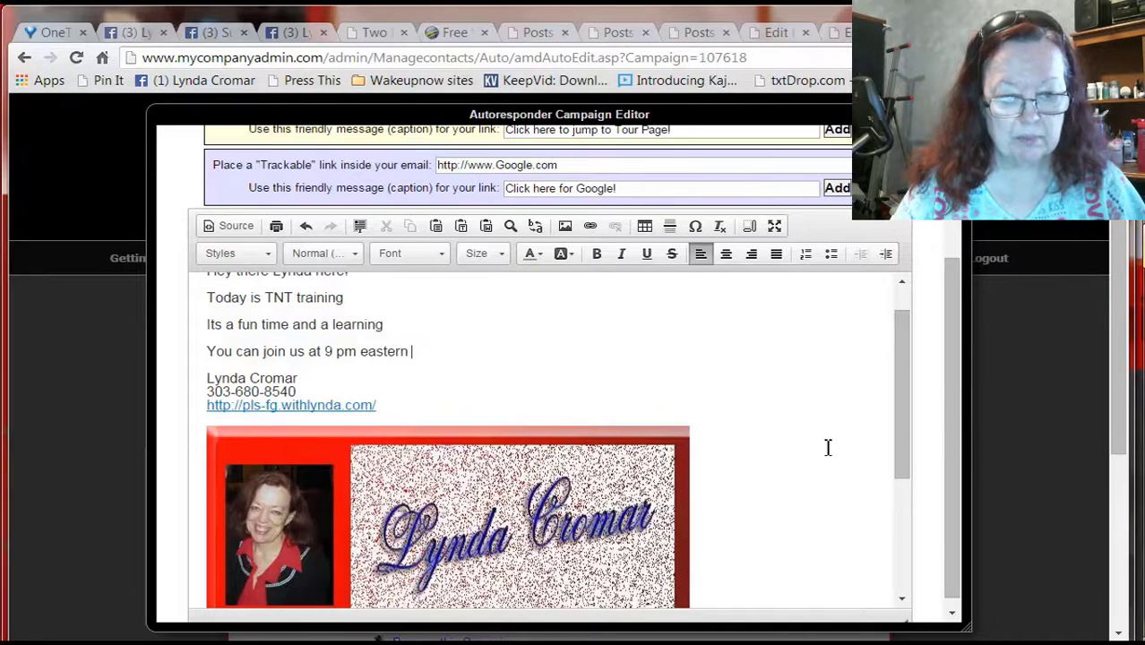
type("at this li")
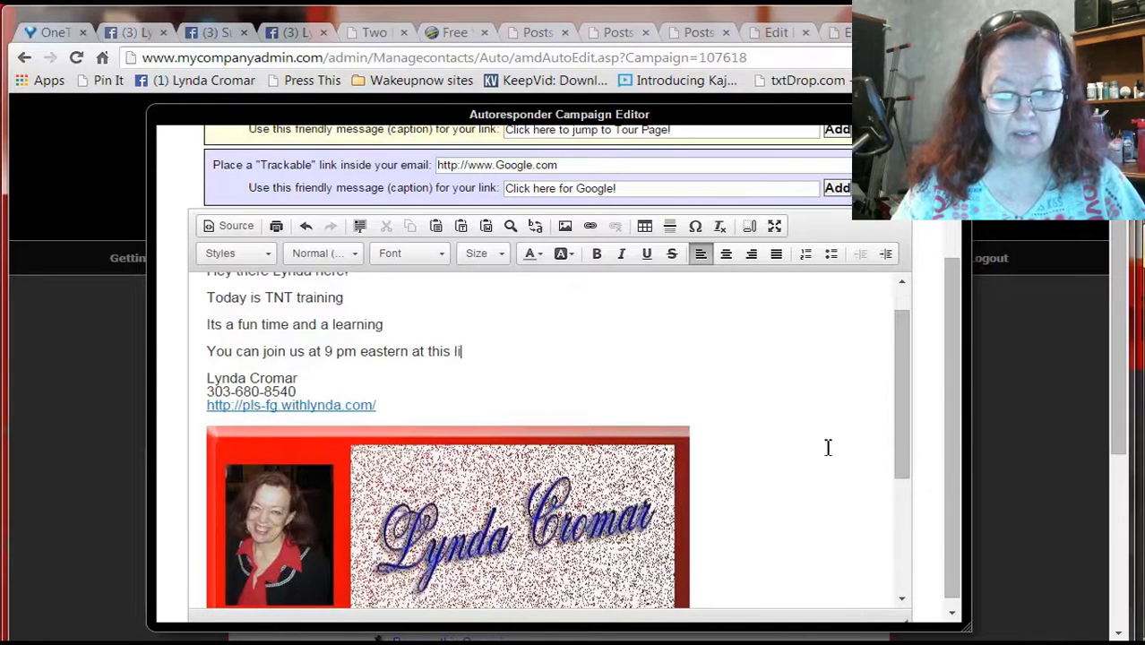
type("nk")
type("http://lyndassimplefreedom.com")
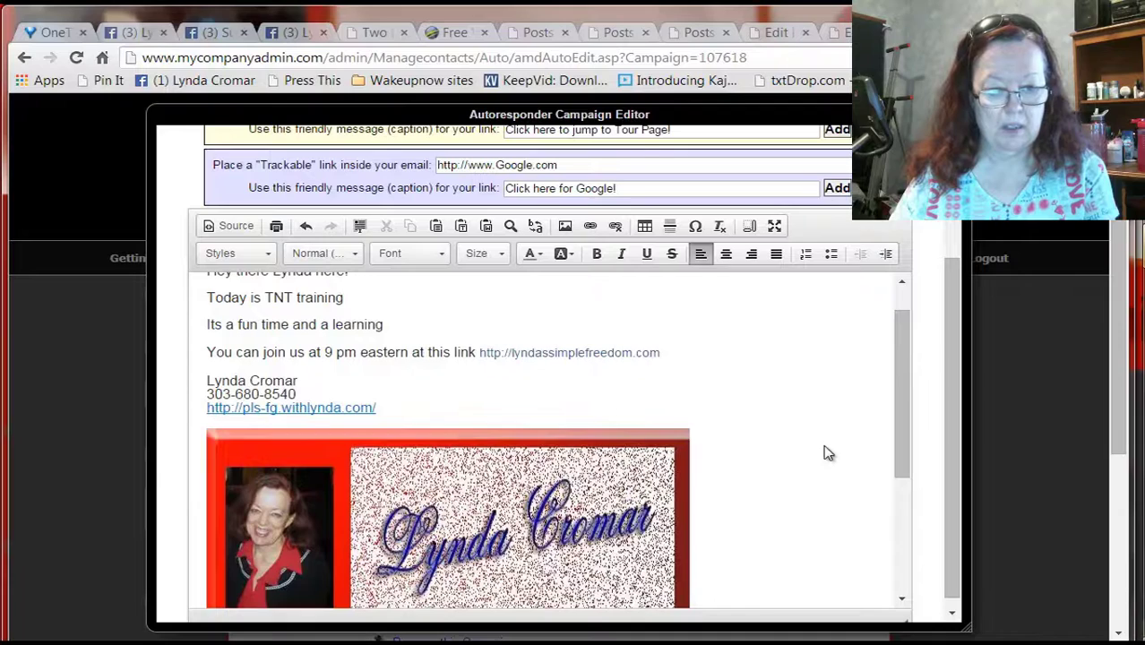
scroll(824, 453, "down", 1)
scroll(824, 452, "up", 1)
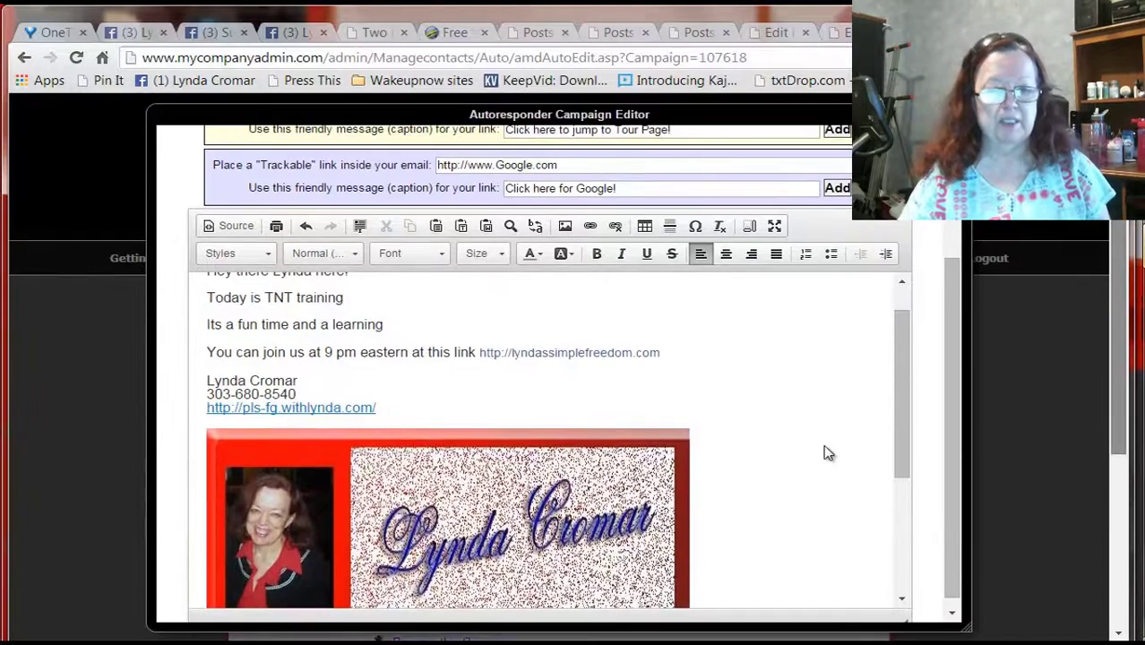
- Scroll back up to the top of the campaign editor dialog
scroll(825, 452, "up", 3)
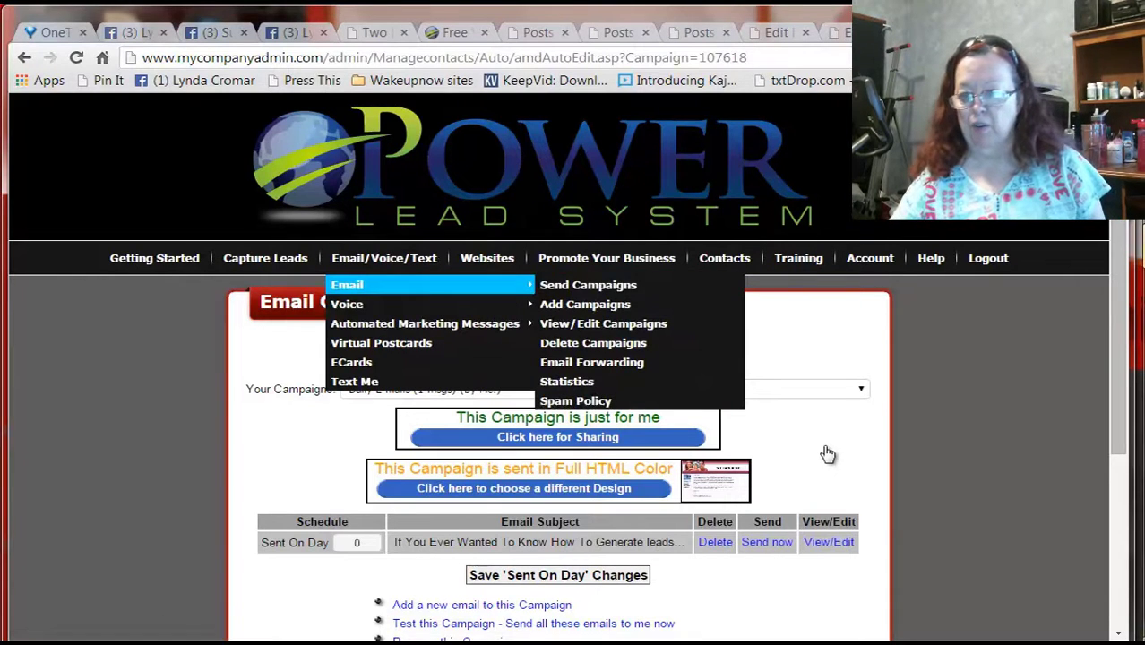
- Open Send Campaigns and pick 'Daily E-mails (1 msgs) (by Me!)' as the campaign to send
left_click(588, 285)
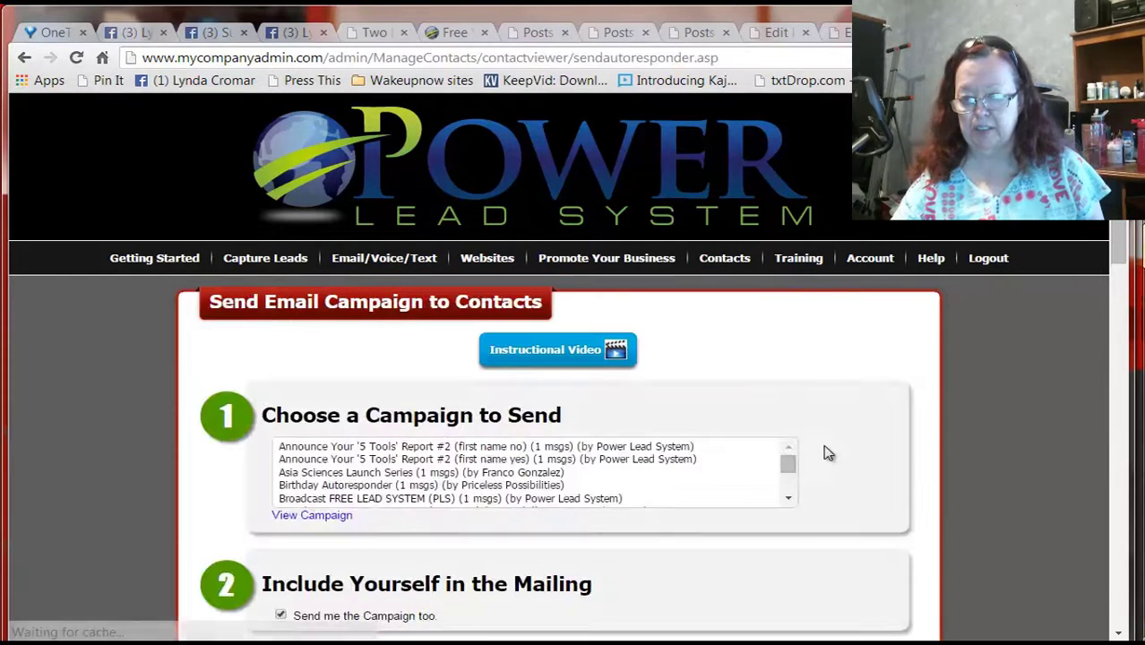
scroll(827, 454, "down", 4)
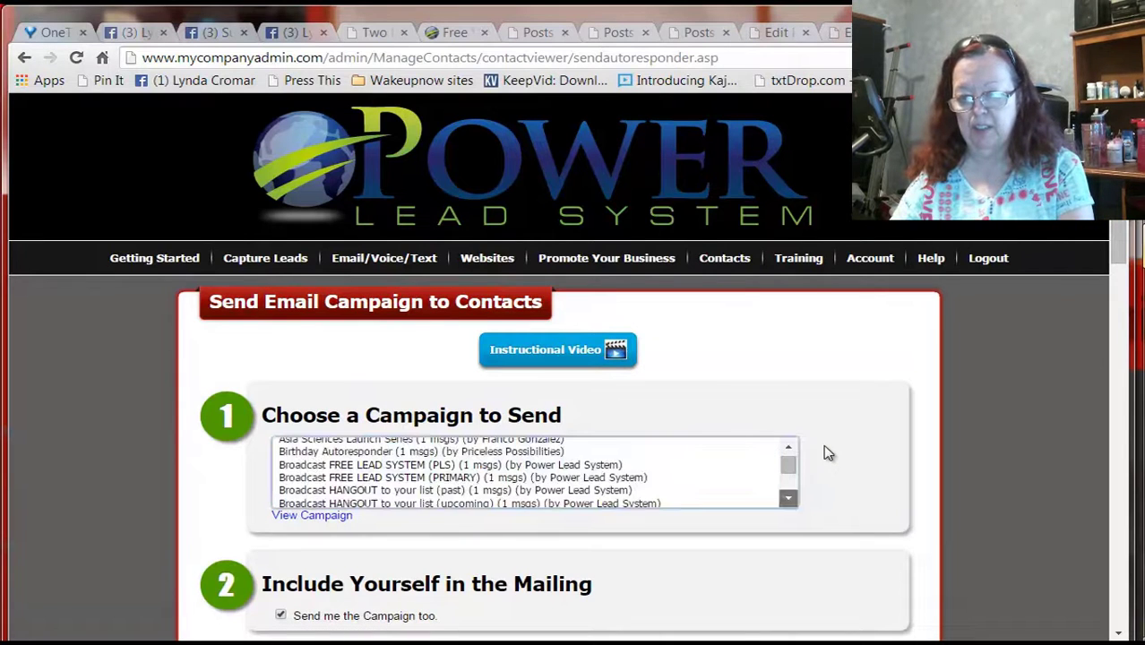
scroll(828, 454, "down", 1)
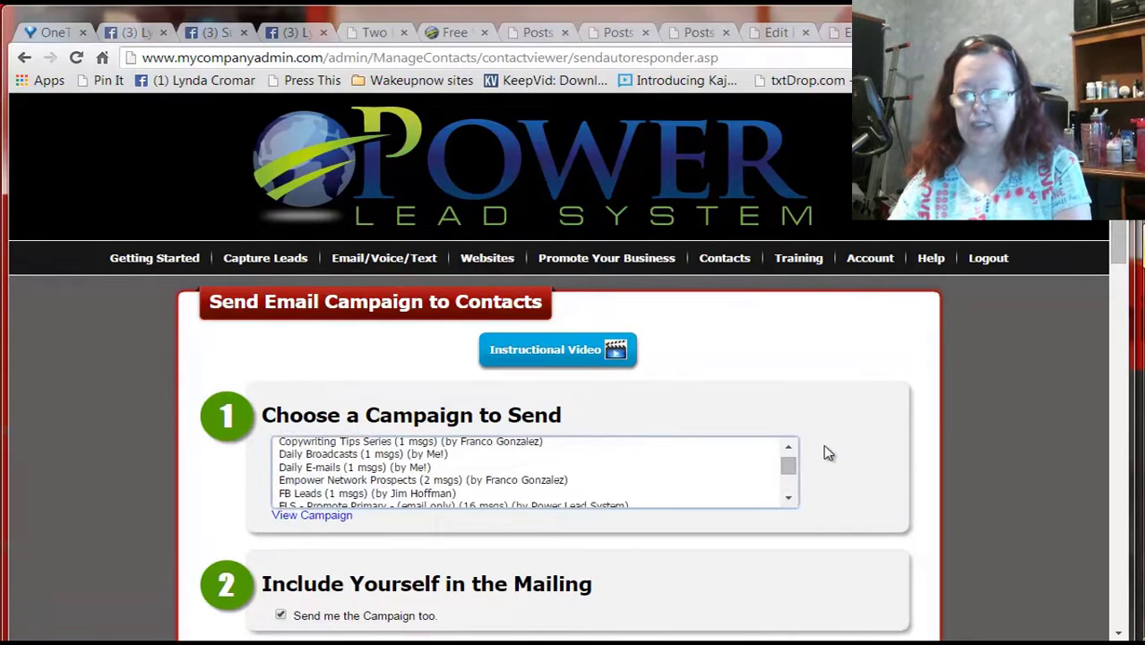
key("Down")
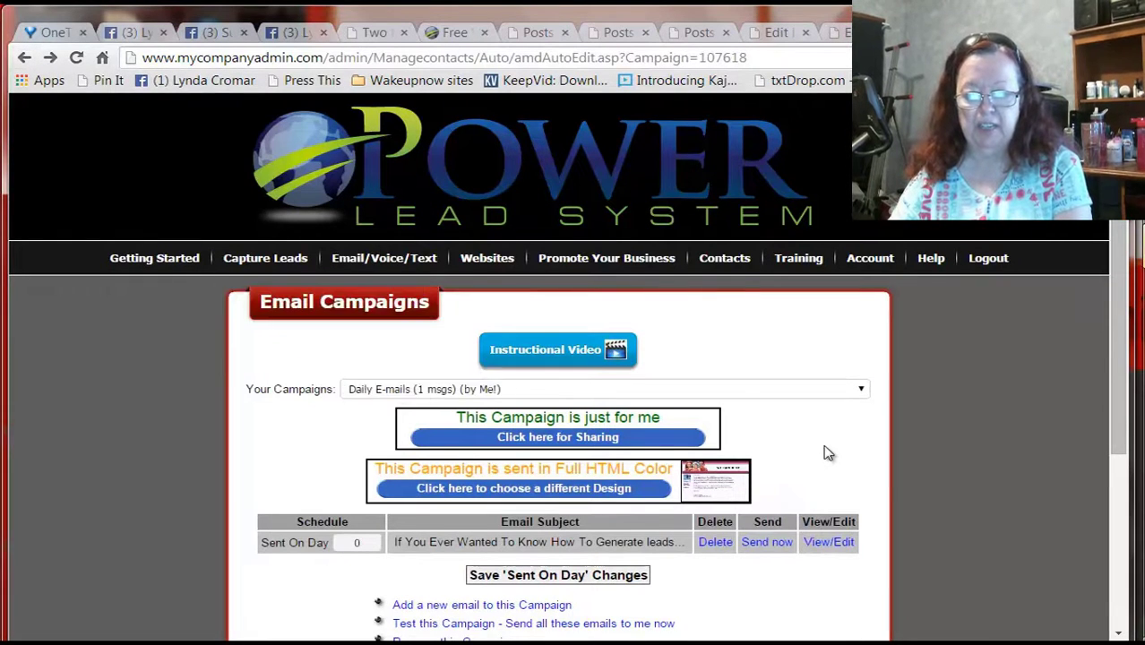
mouse_move(346, 284)
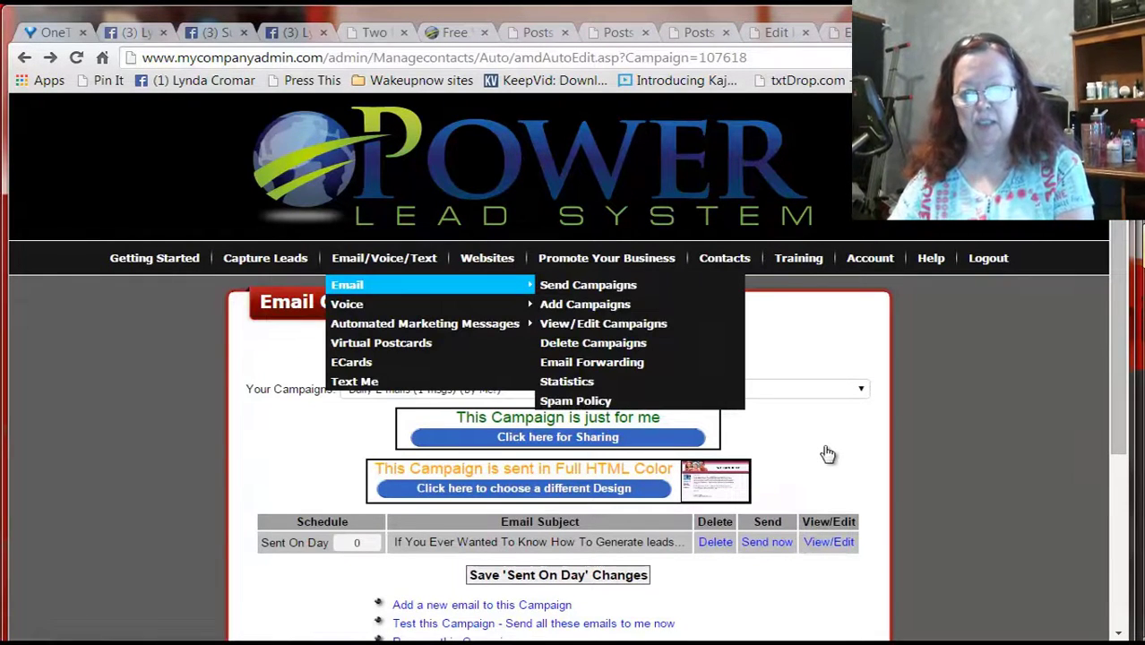
left_click(588, 284)
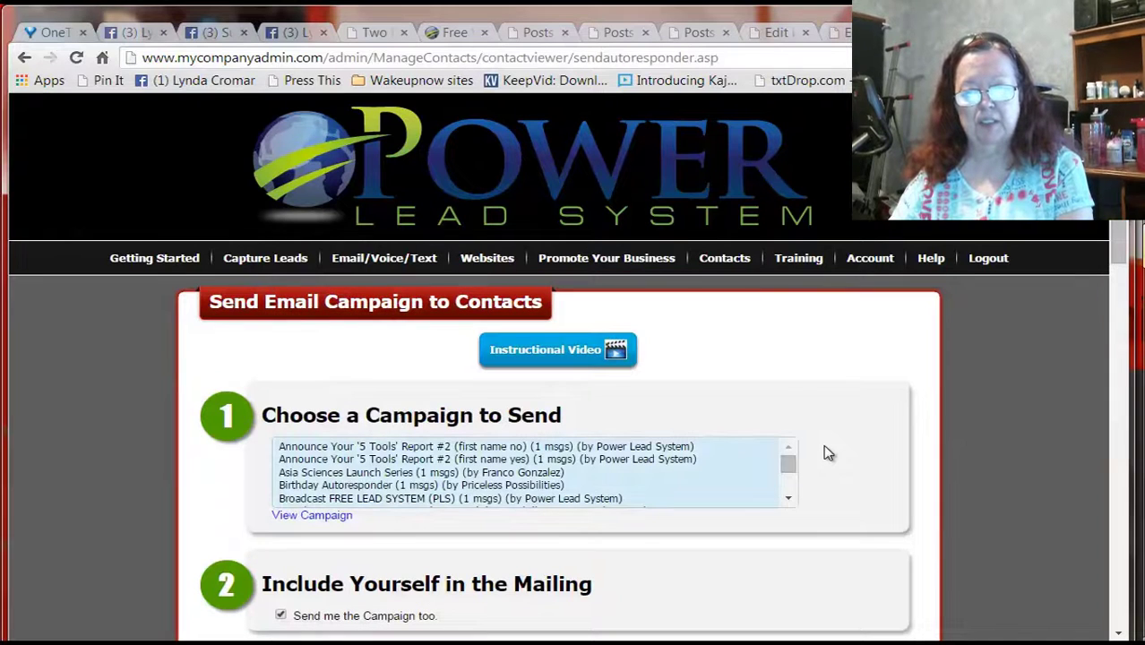
scroll(828, 454, "down", 3)
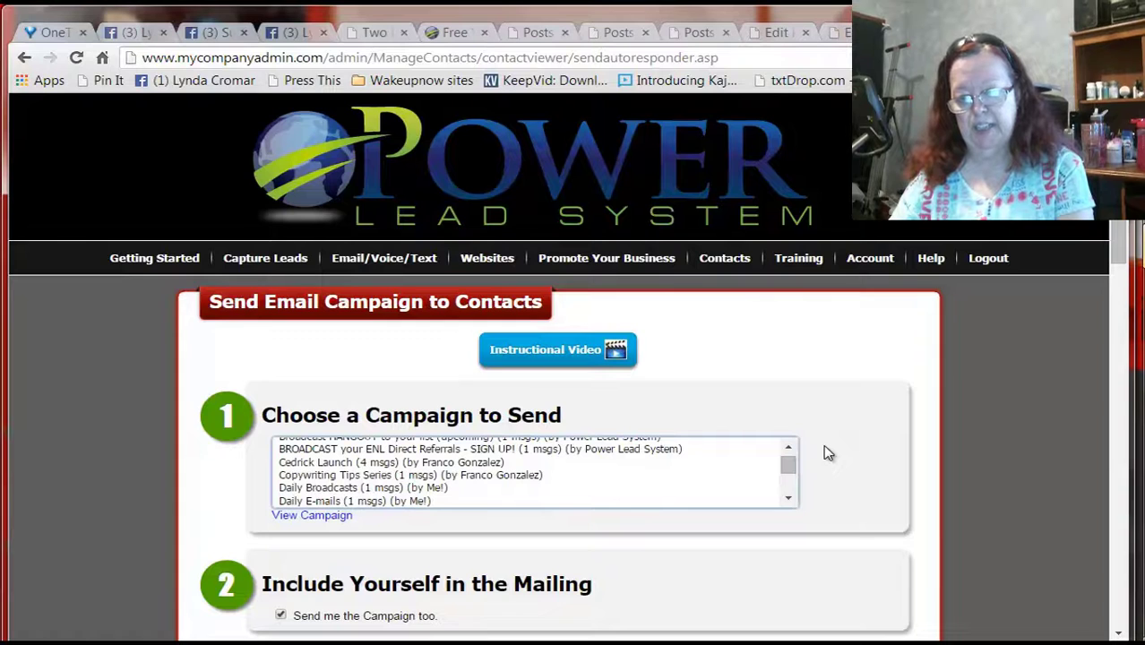
key("Down")
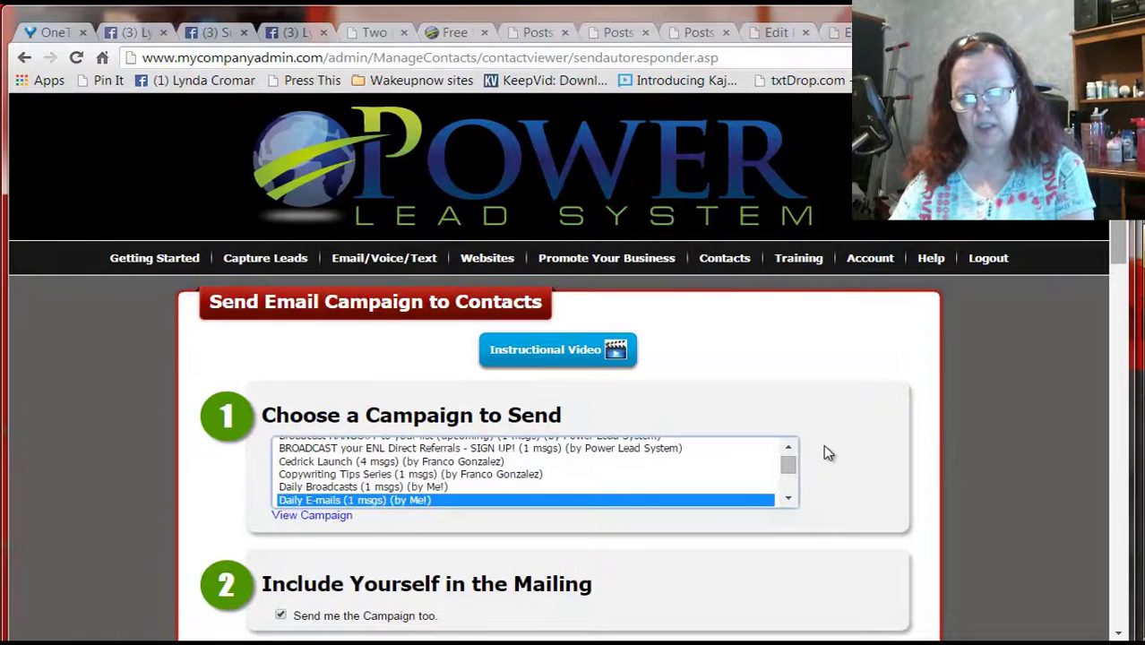
- In section 4, change the 'Choose a criteria to search with' dropdown from Last Name to First Name
scroll(828, 454, "down", 3)
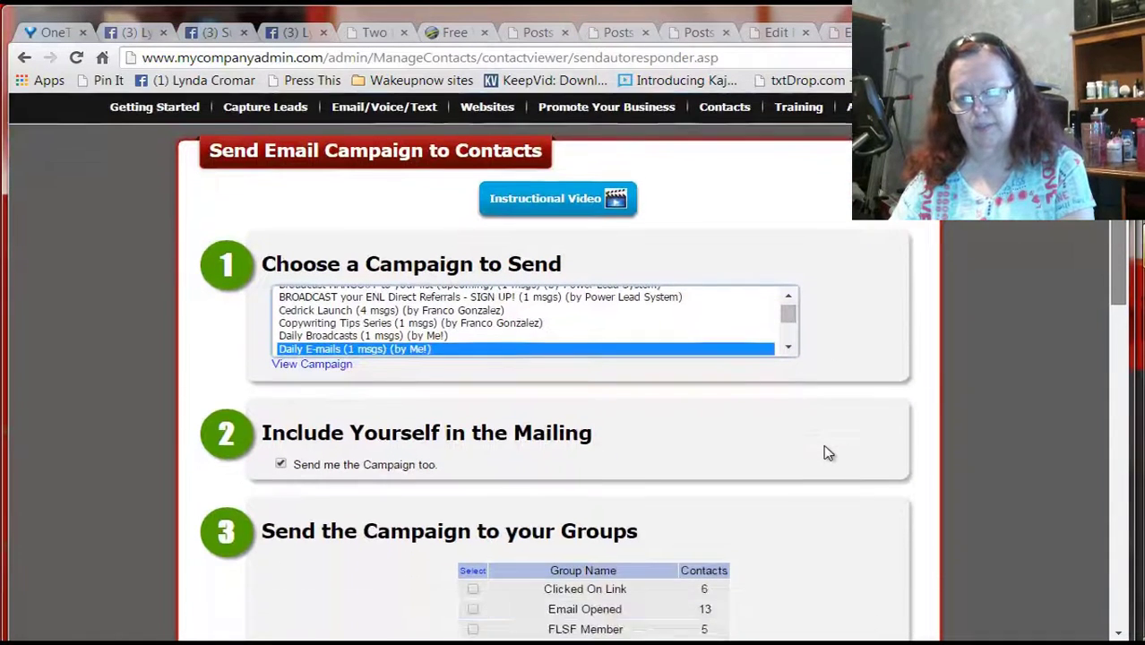
scroll(828, 454, "down", 1)
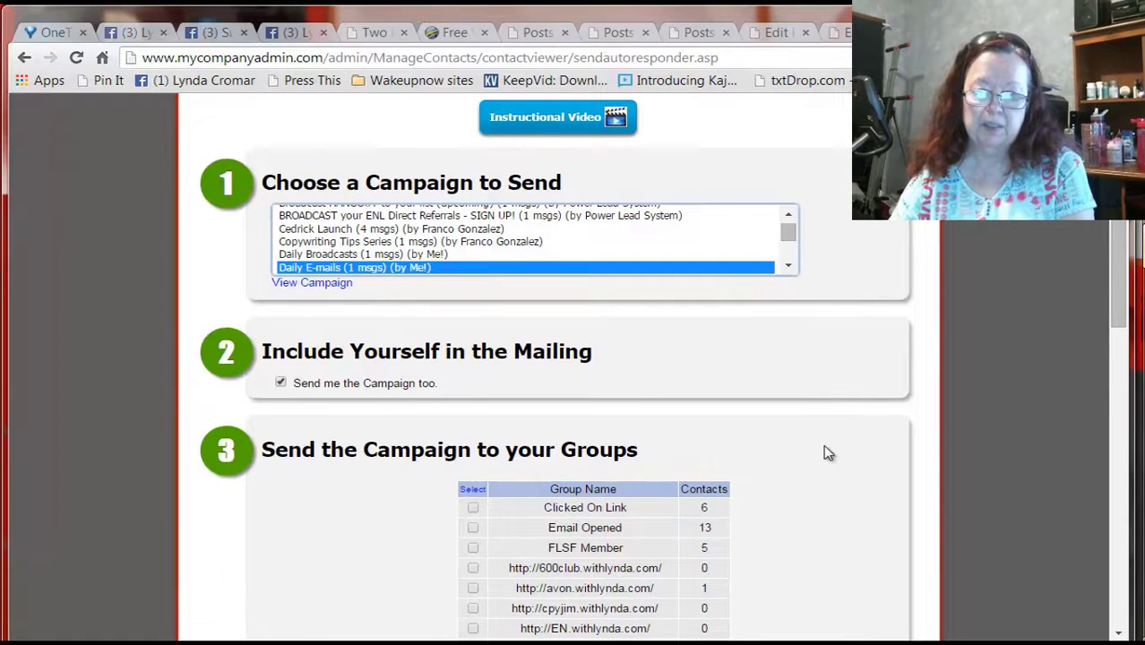
scroll(828, 453, "down", 1)
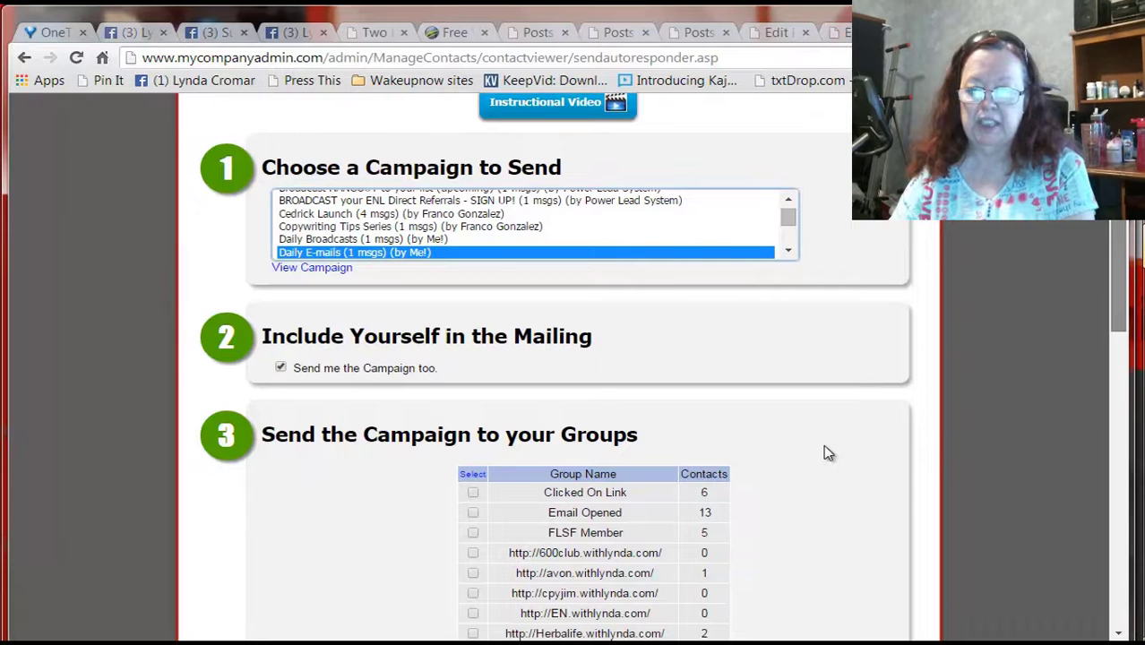
scroll(828, 454, "down", 1)
scroll(828, 453, "down", 2)
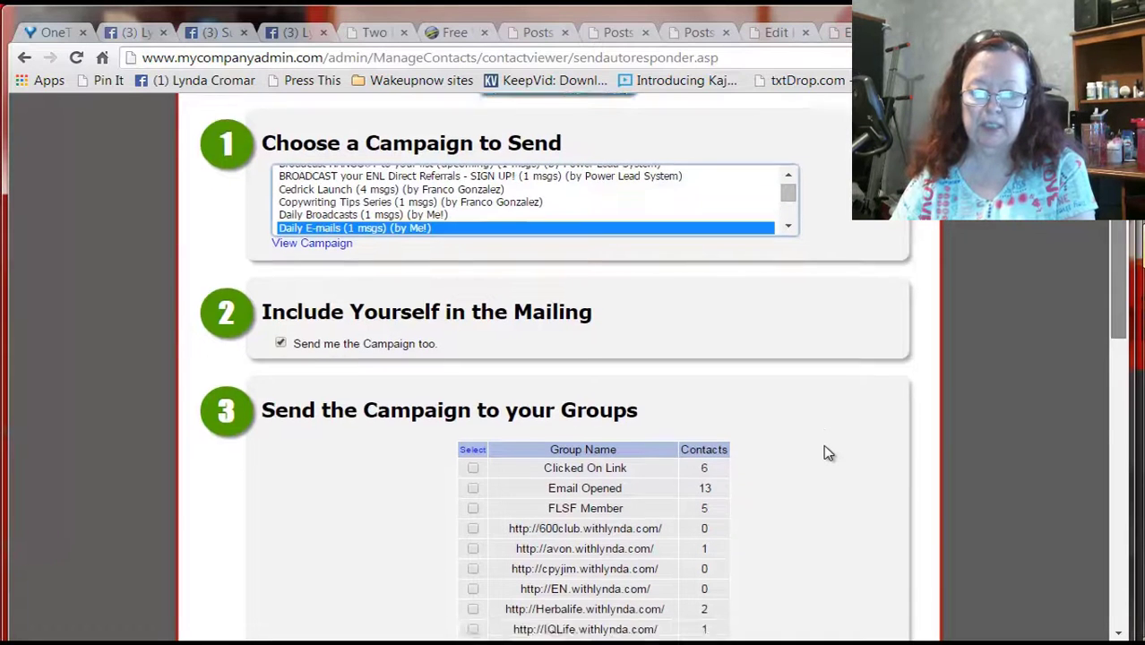
scroll(828, 453, "down", 7)
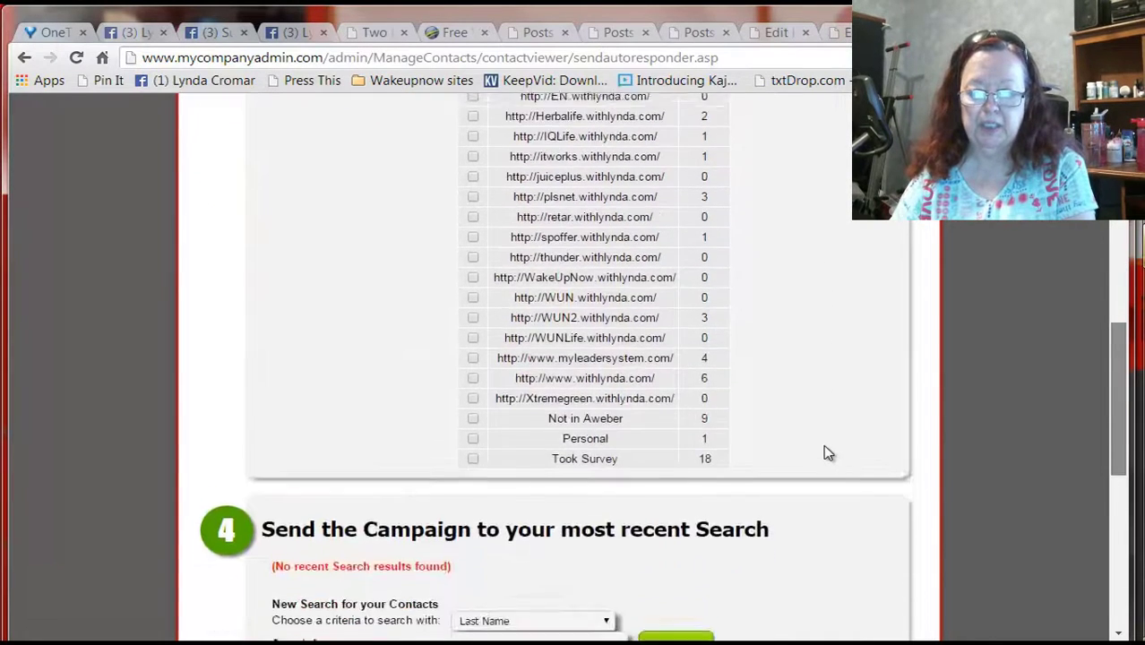
scroll(828, 454, "down", 2)
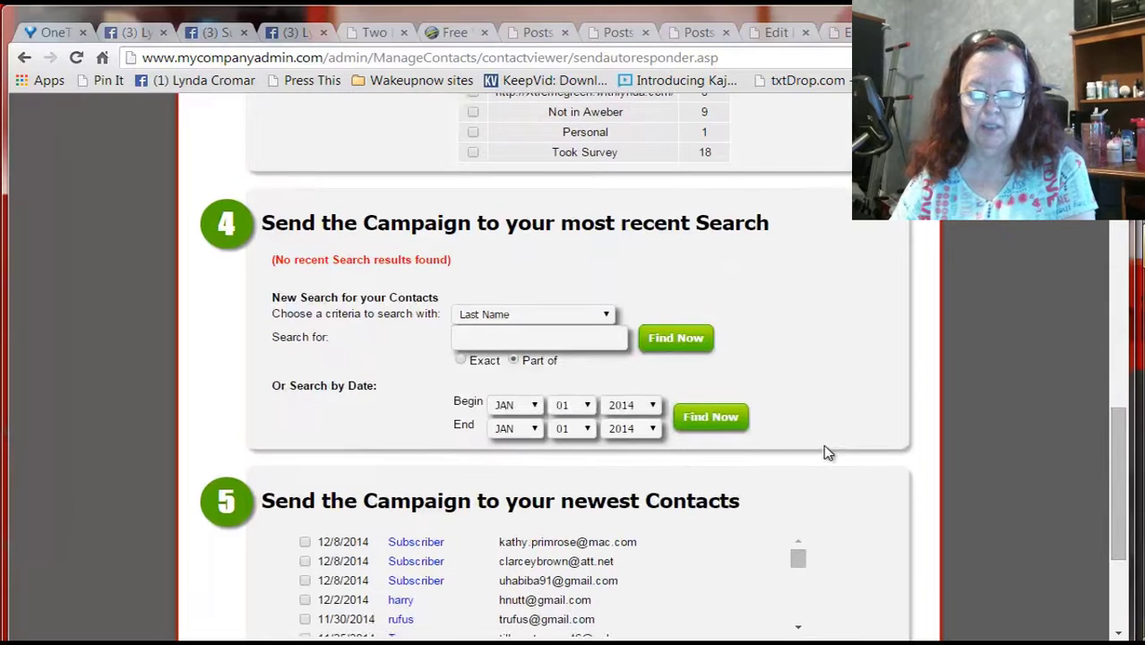
key("alt+Down")
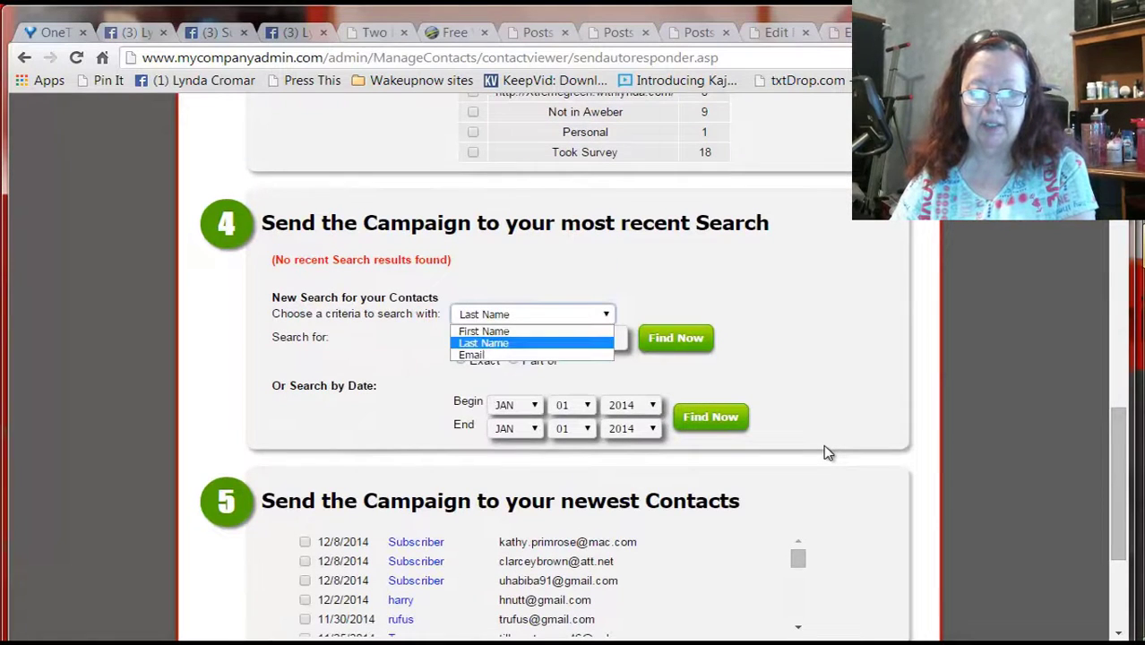
key("Up")
key("Return")
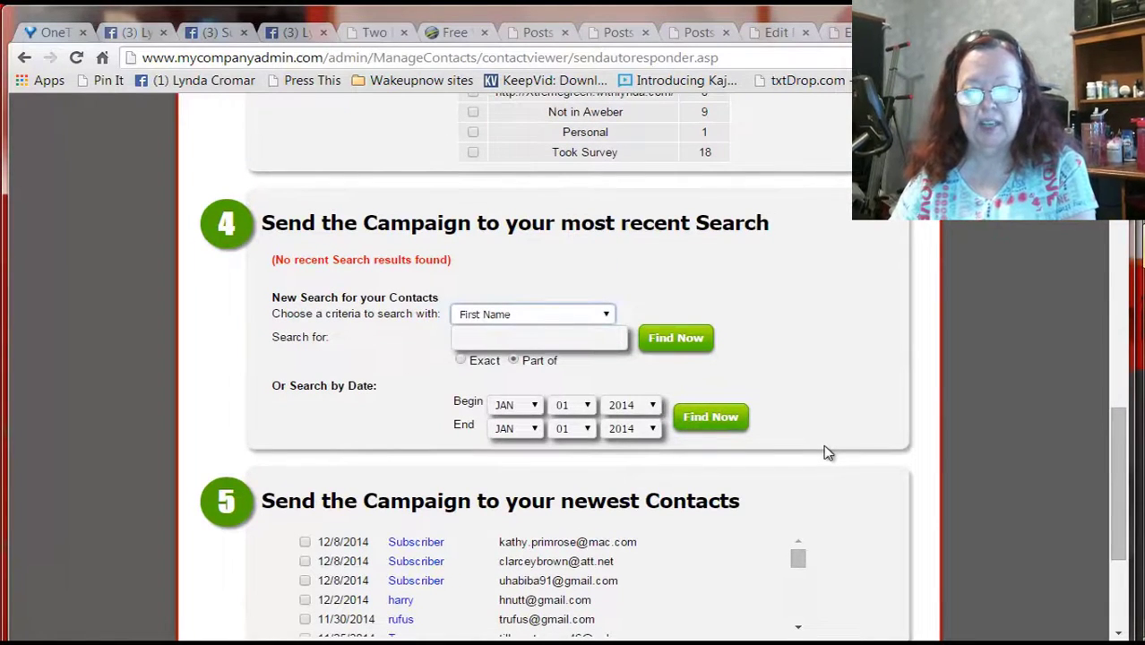
scroll(828, 453, "down", 3)
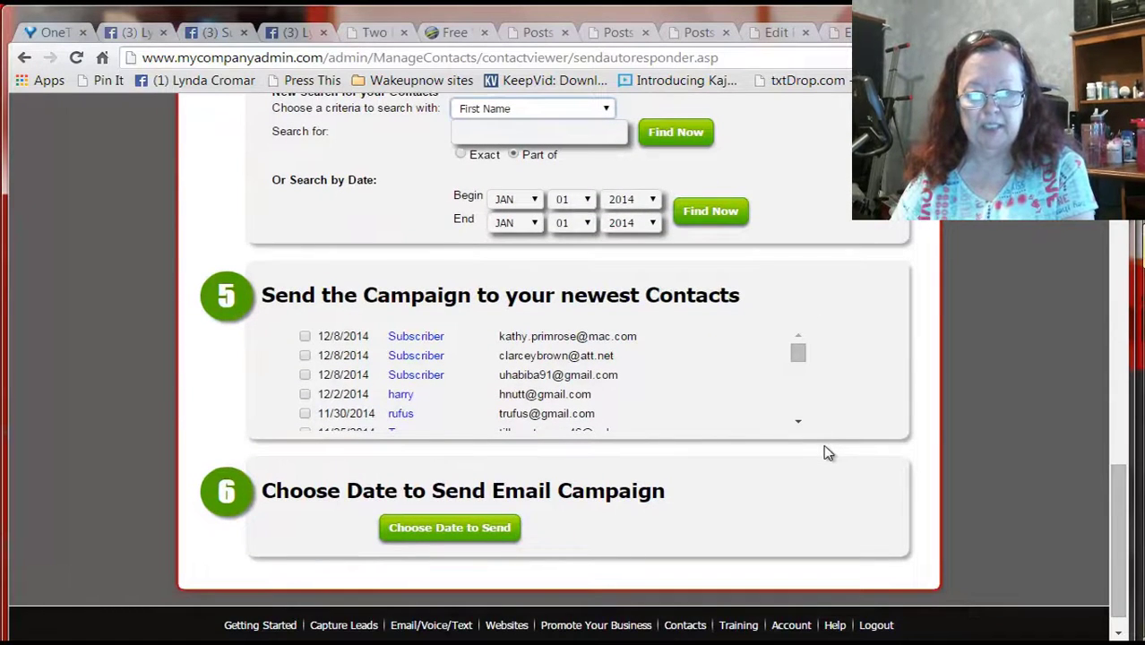
- Tick the newest contacts, including the 11/25, 11/19, 11/14, 11/13 and 12/1/2014 ones
key("Tab")
key("space")
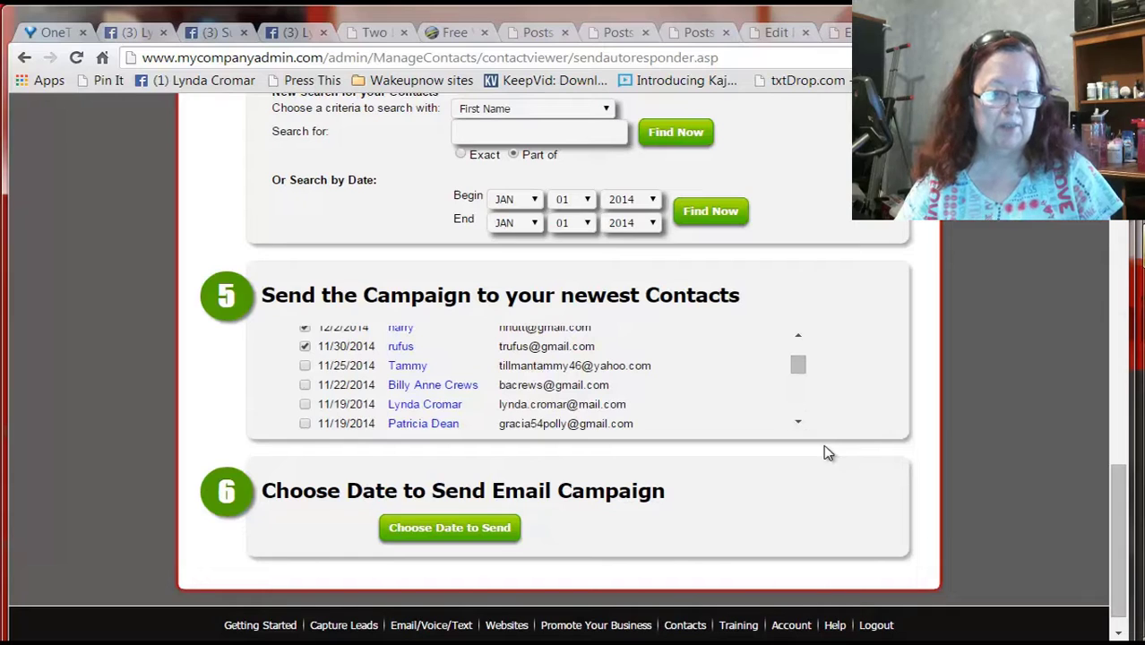
key("space")
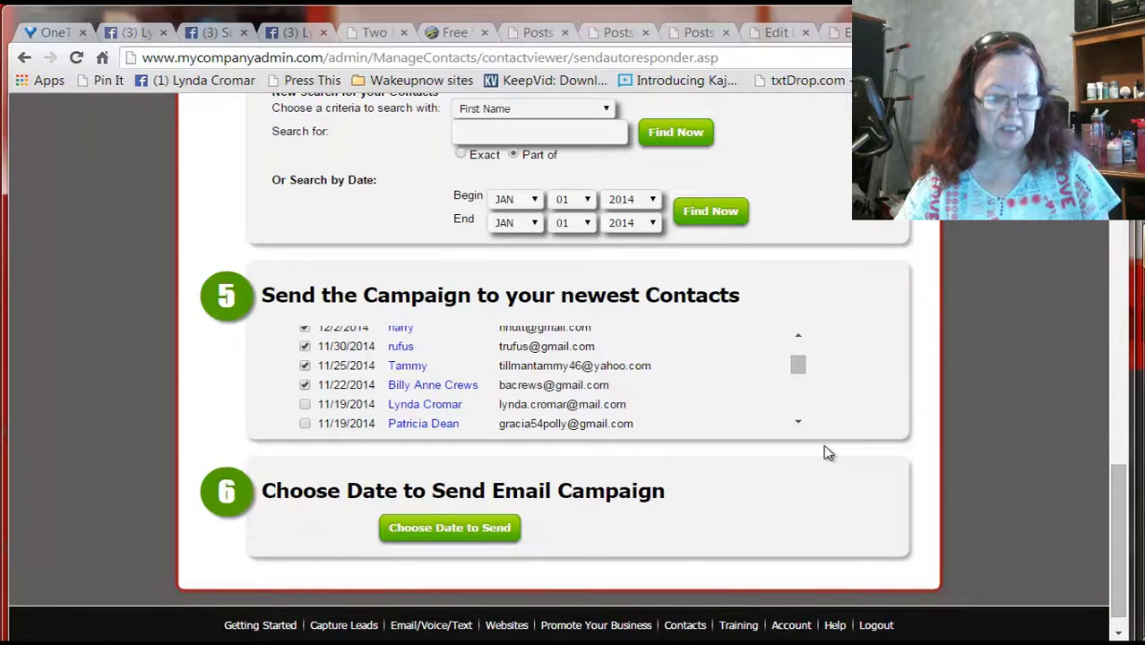
key("Tab")
key("Tab")
key("space")
key("Tab")
key("Tab")
key("space")
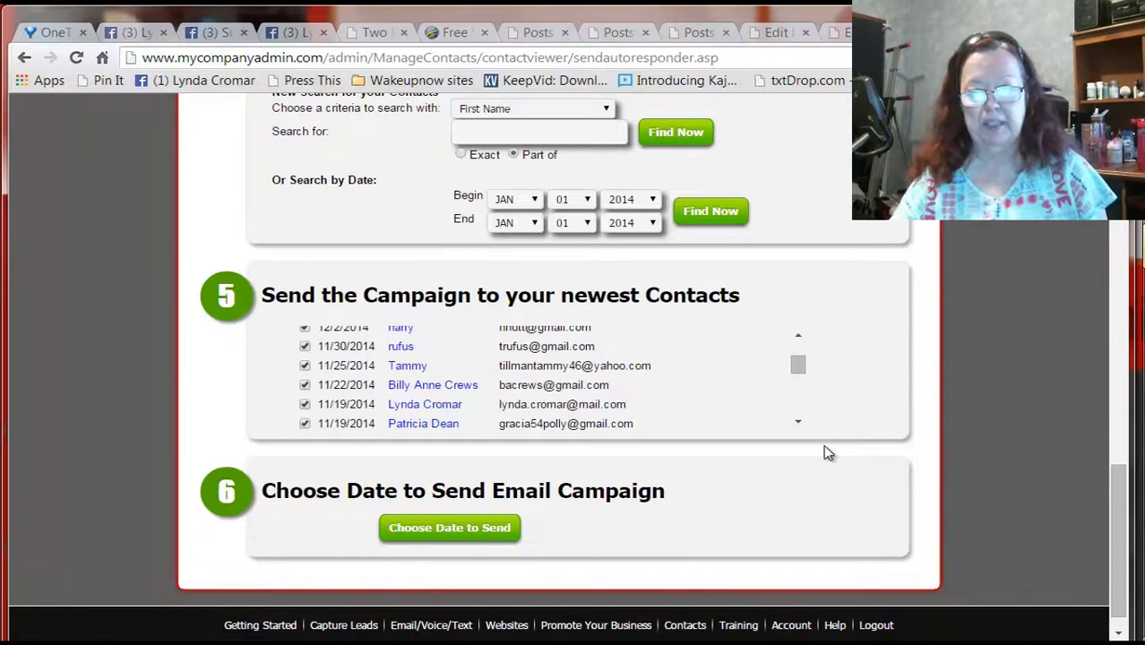
key("Down")
key("Down")
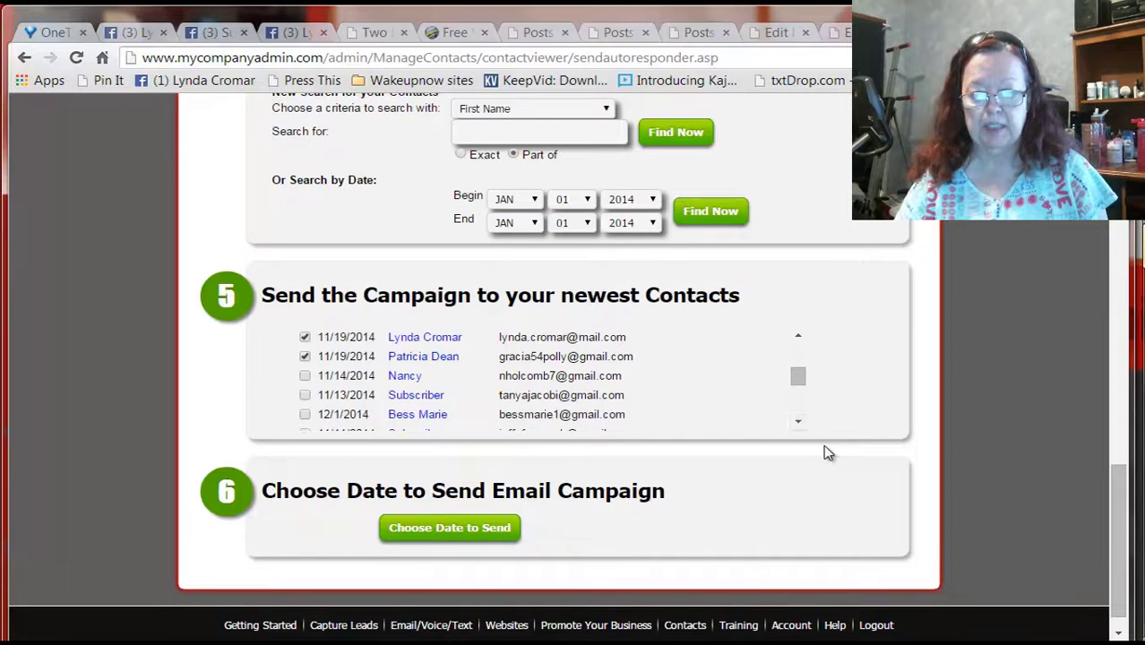
key("space")
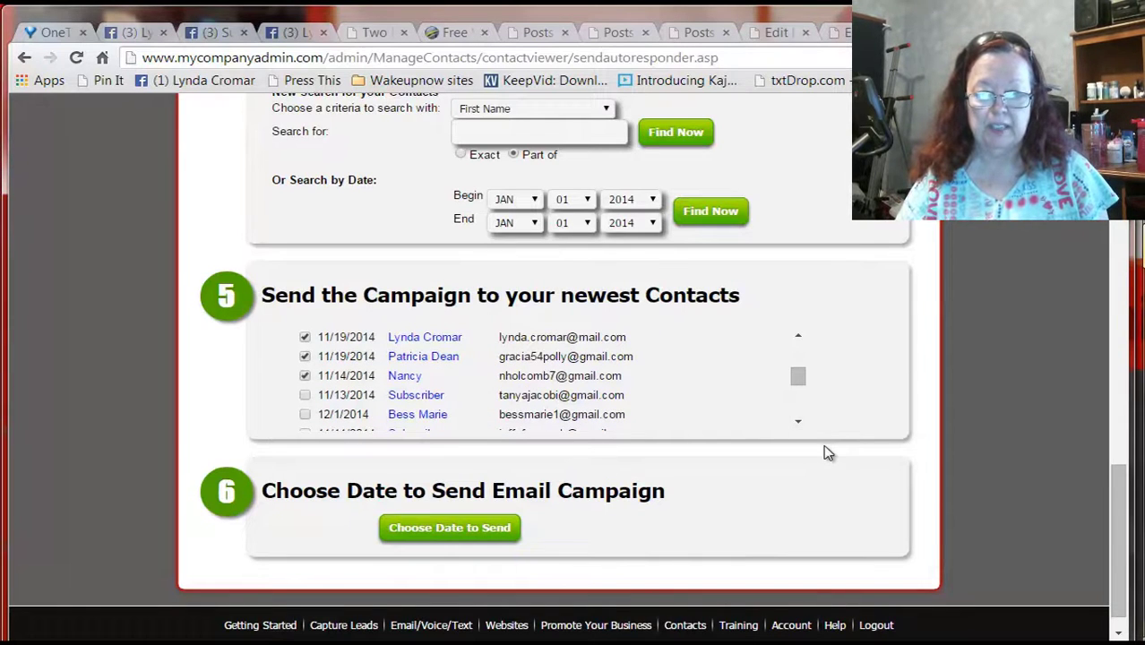
key("Tab")
key("Tab")
key("space")
key("Tab")
key("Tab")
key("space")
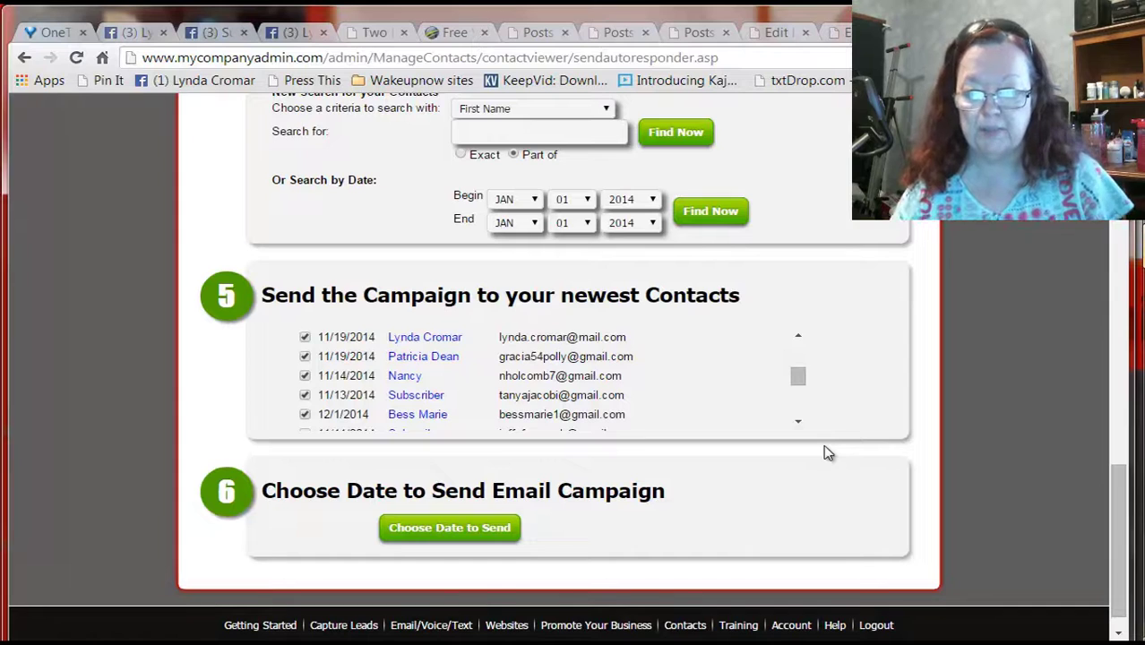
key("super")
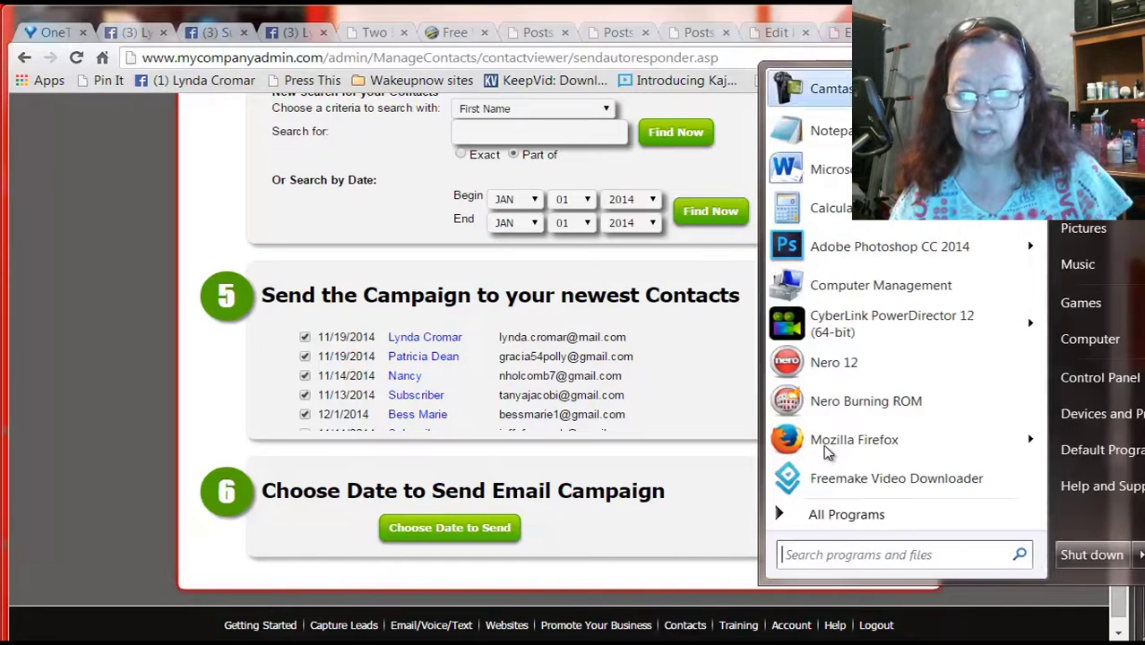
key("super")
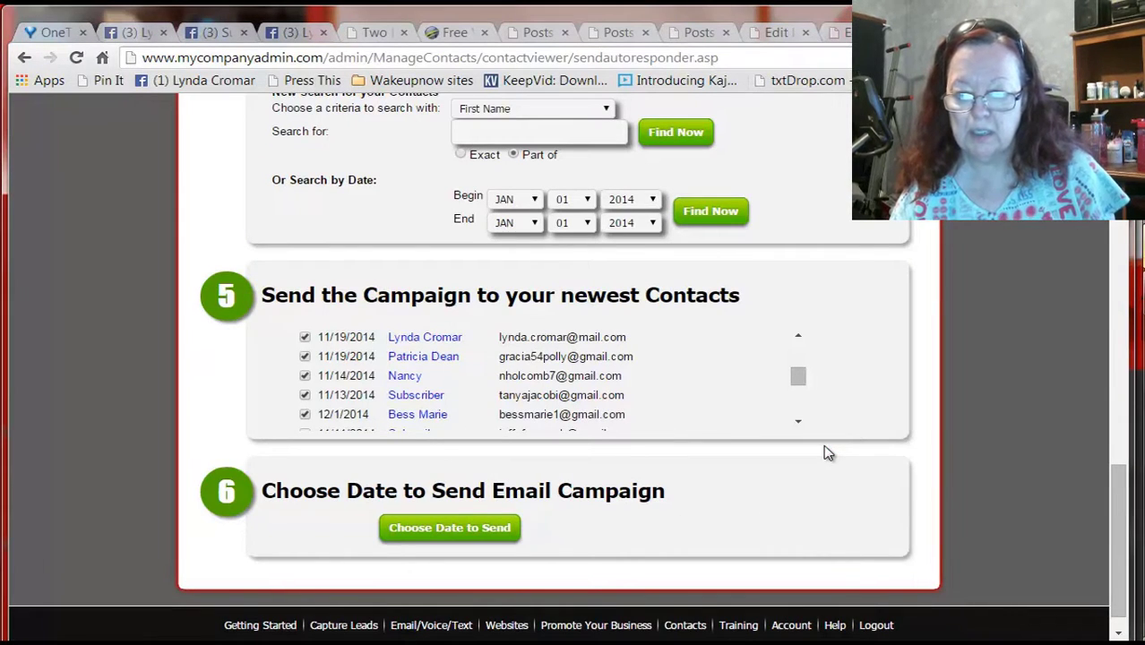
- Tick the 11/8, 11/7, 11/1 and 10/30/2014 contacts, skipping the deleted one, then continue via Choose Date to Send
scroll(823, 446, "down", 2)
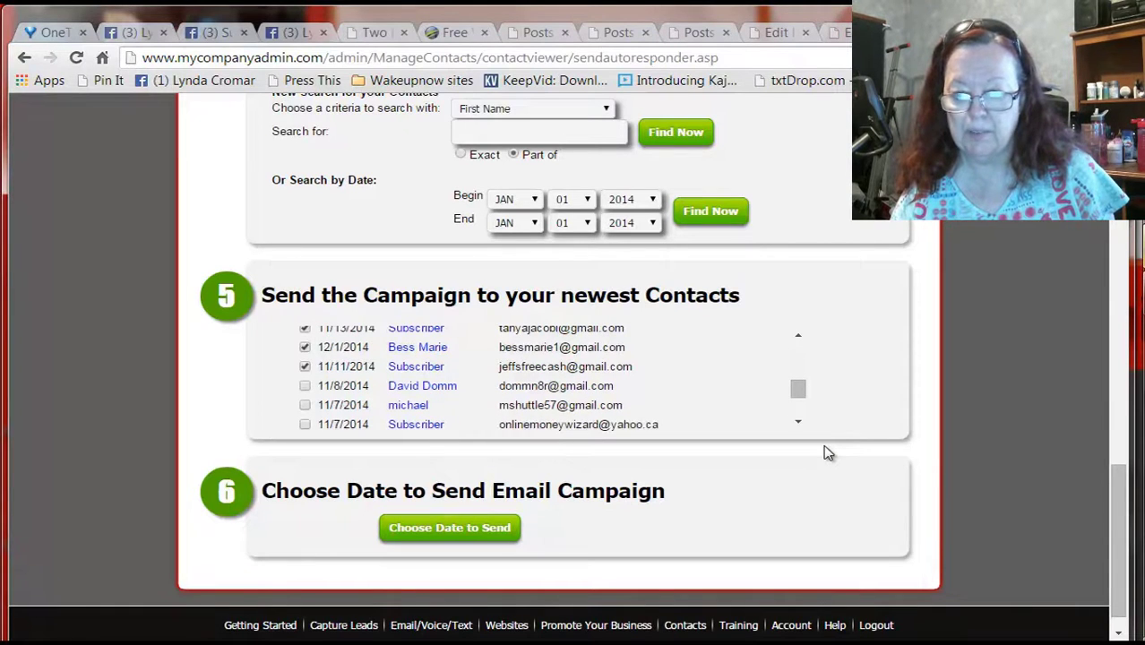
key("space")
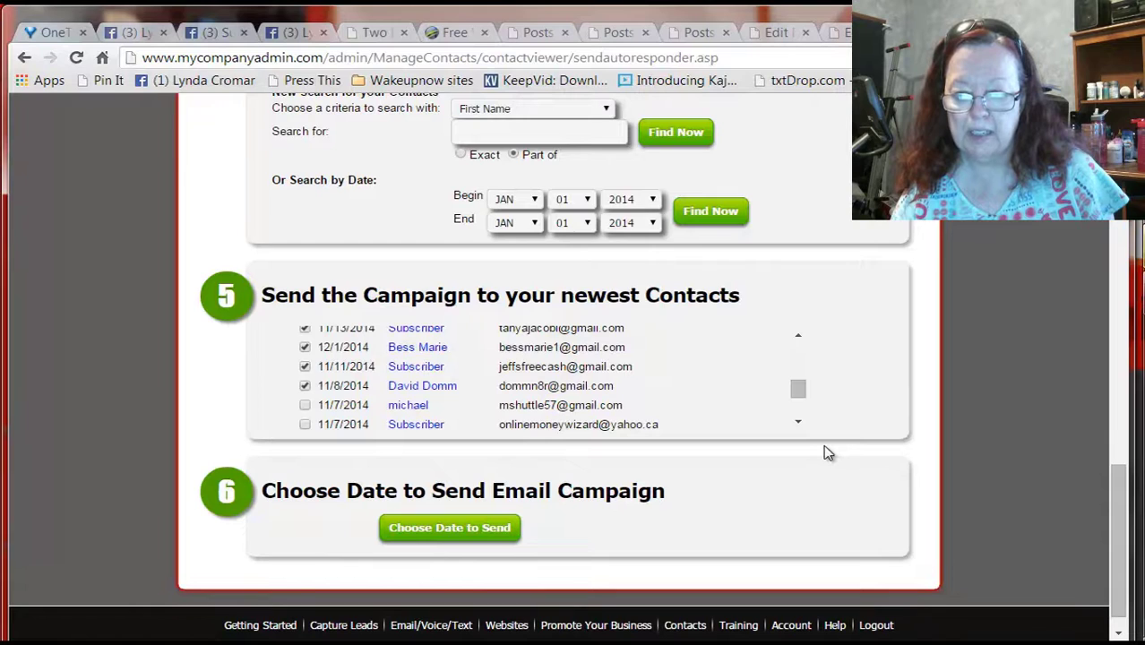
key("Tab")
key("space")
key("Tab")
key("space")
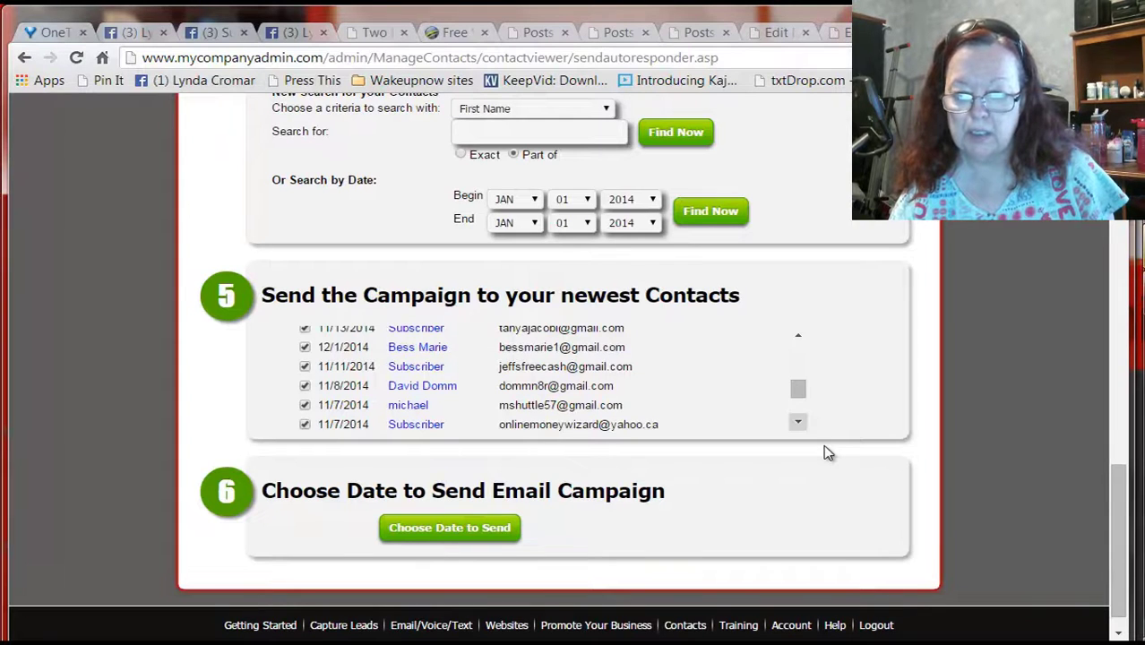
key("Down")
key("Down")
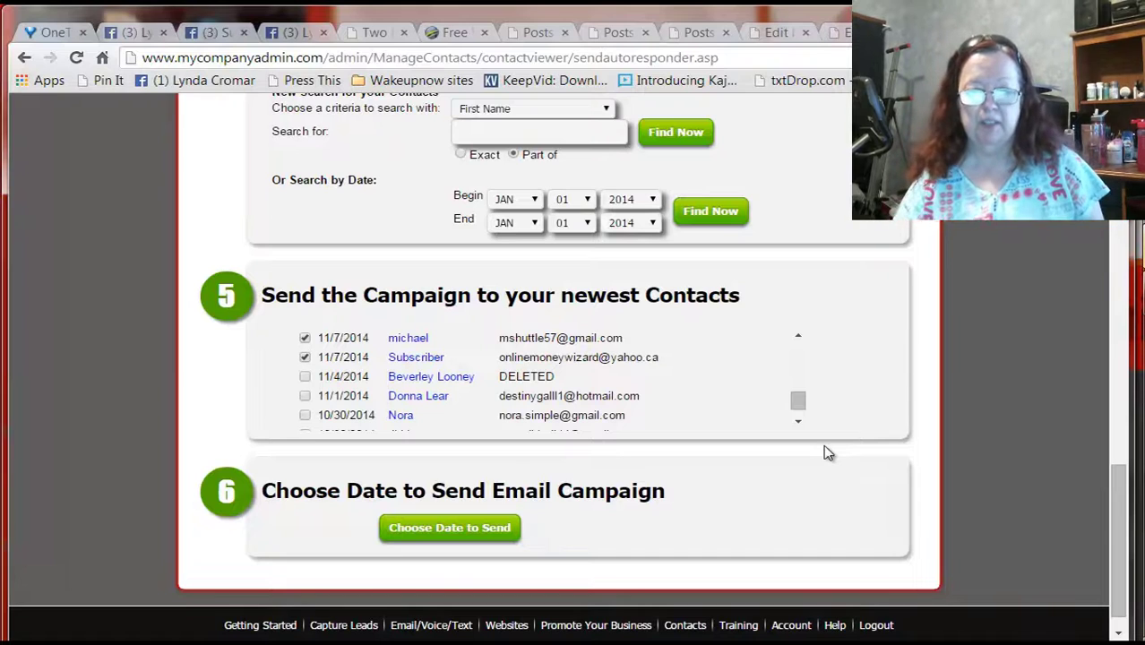
key("Tab")
key("Tab")
key("space")
key("Tab")
key("space")
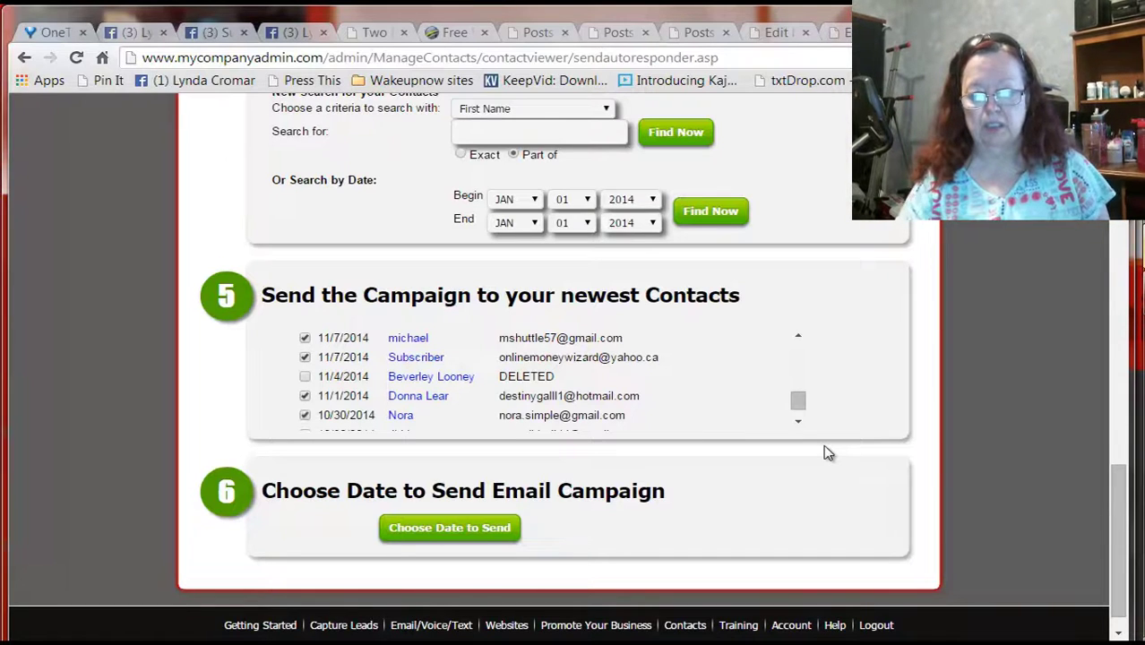
key("Tab")
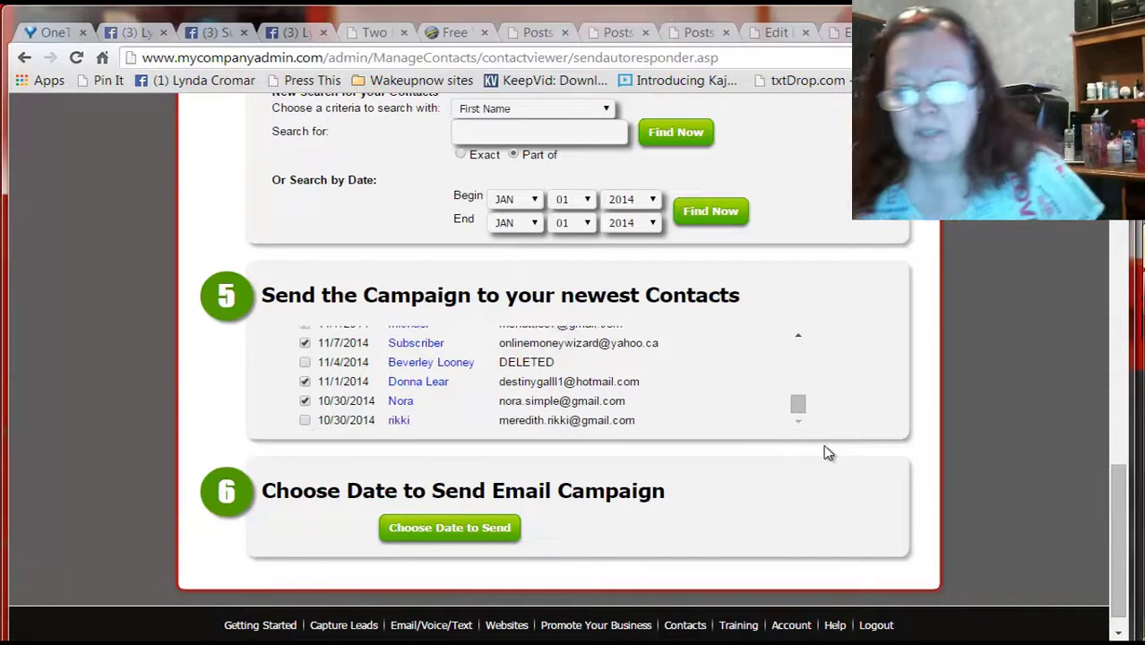
key("Tab")
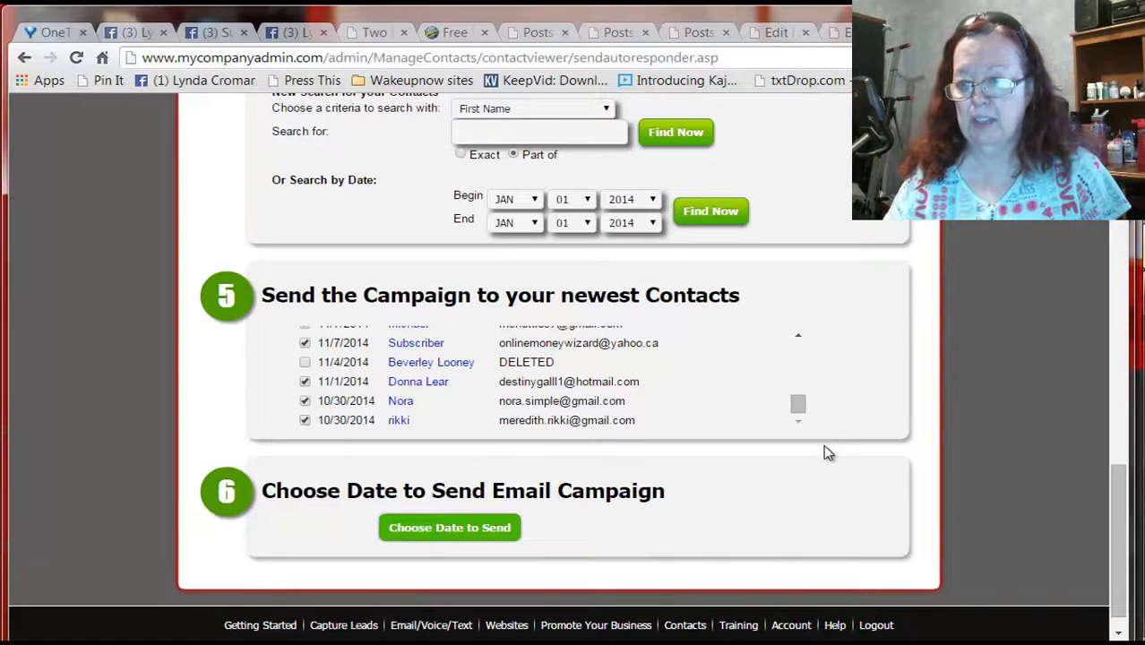
key("Return")
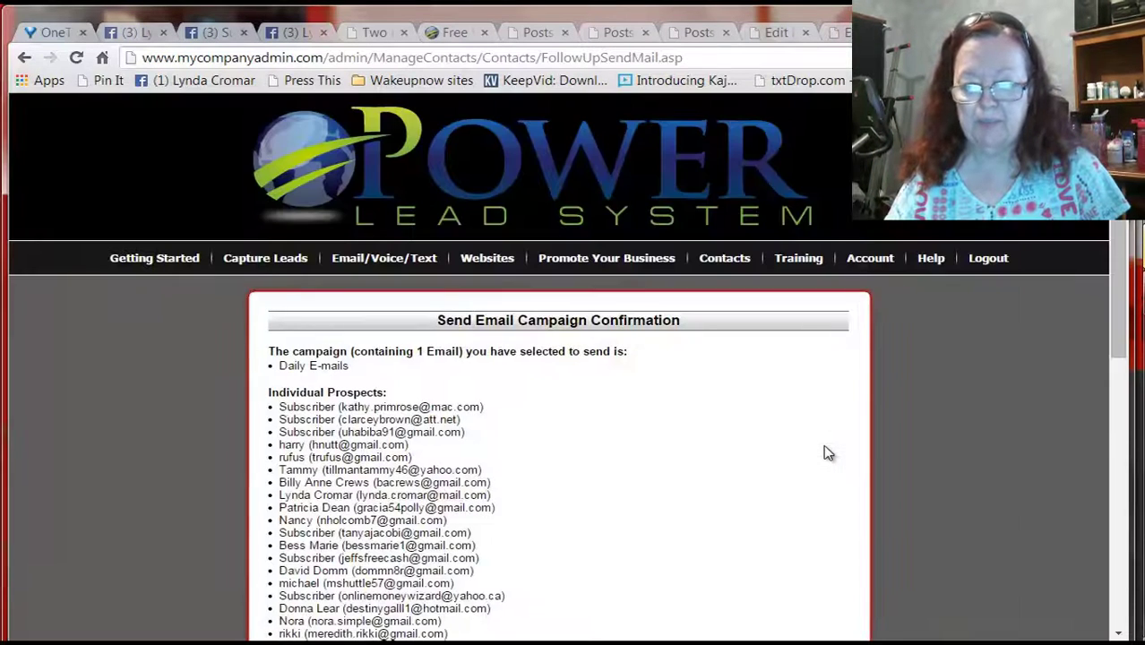
- Agree to the Spam Policies and send all 19 Daily E-mails campaign emails
scroll(828, 454, "down", 7)
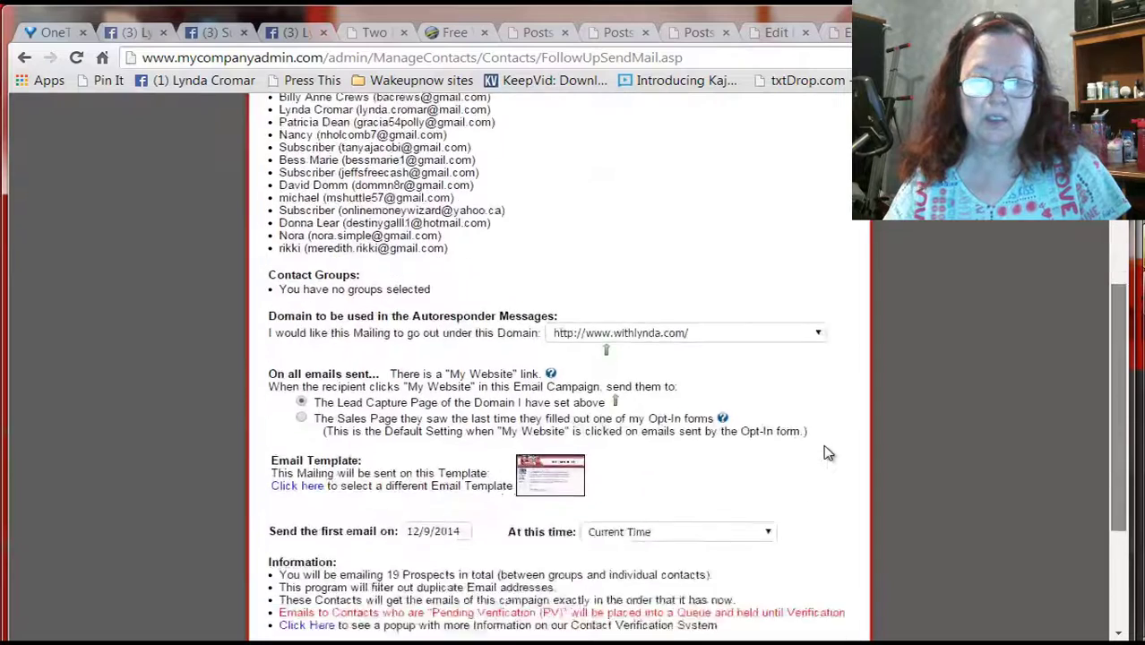
left_click(828, 454)
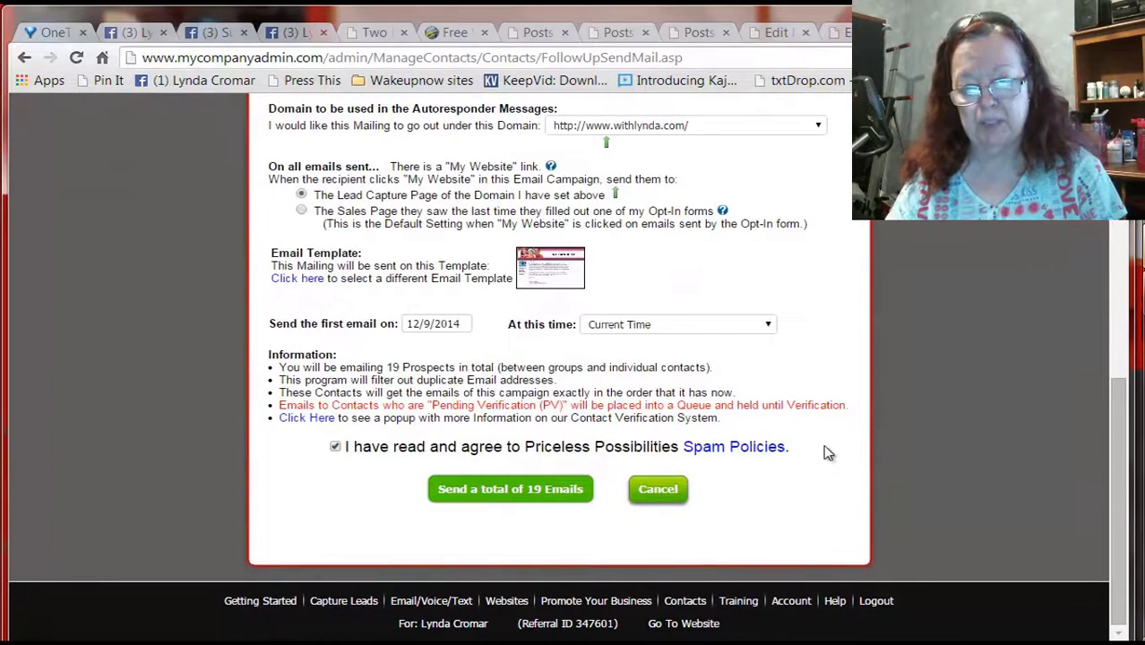
key("Return")
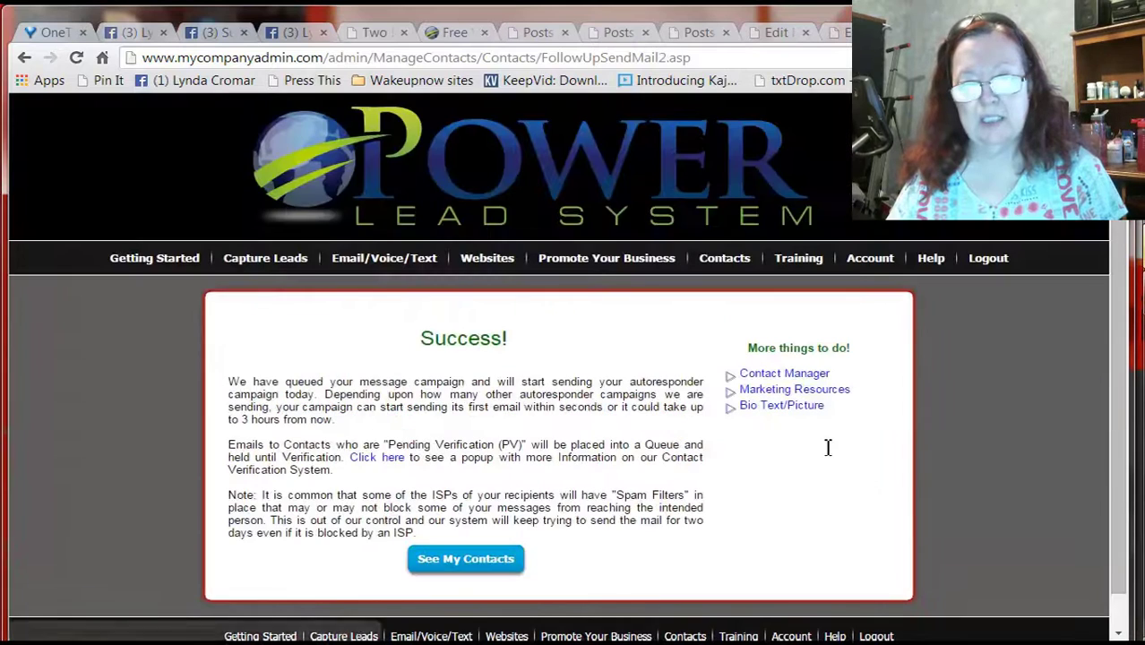